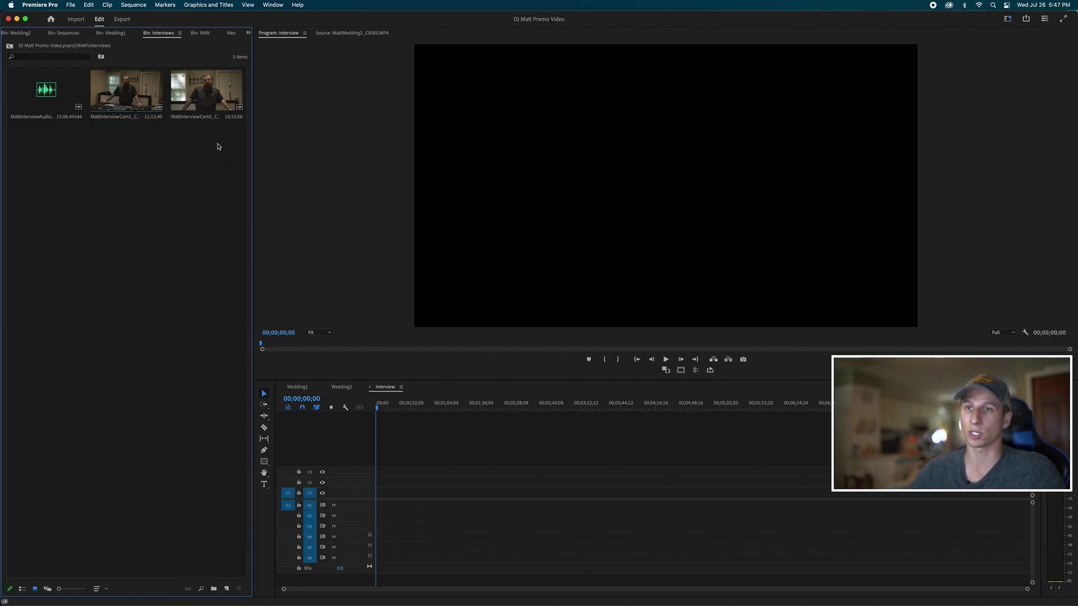
Place MattInterviewCam1_C0001 on V1 at the start of the Interview sequence.
drag(224, 137, 41, 84)
click(48, 91)
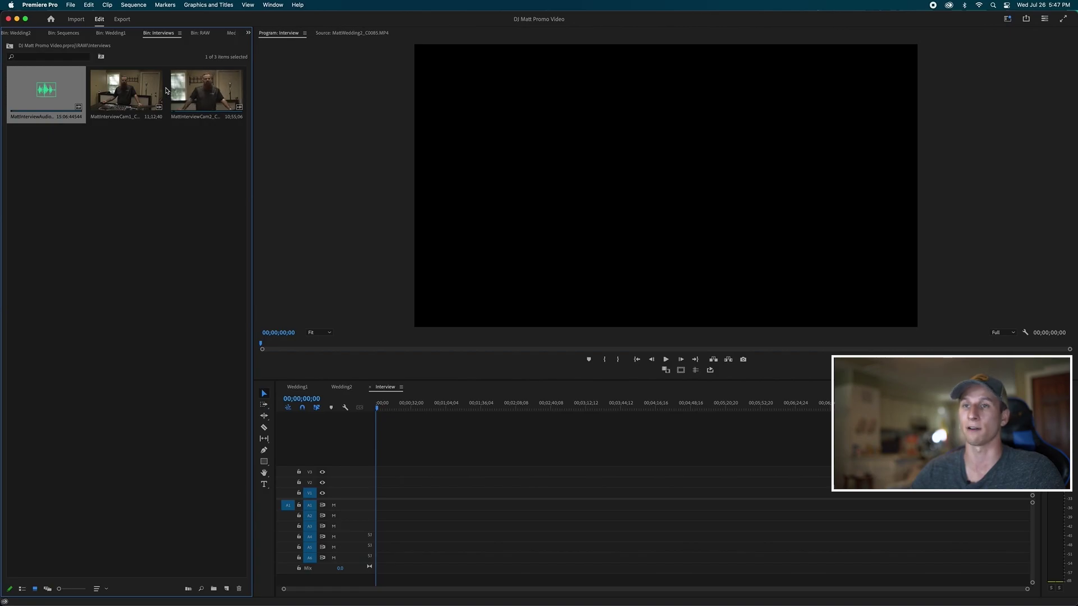
click(156, 246)
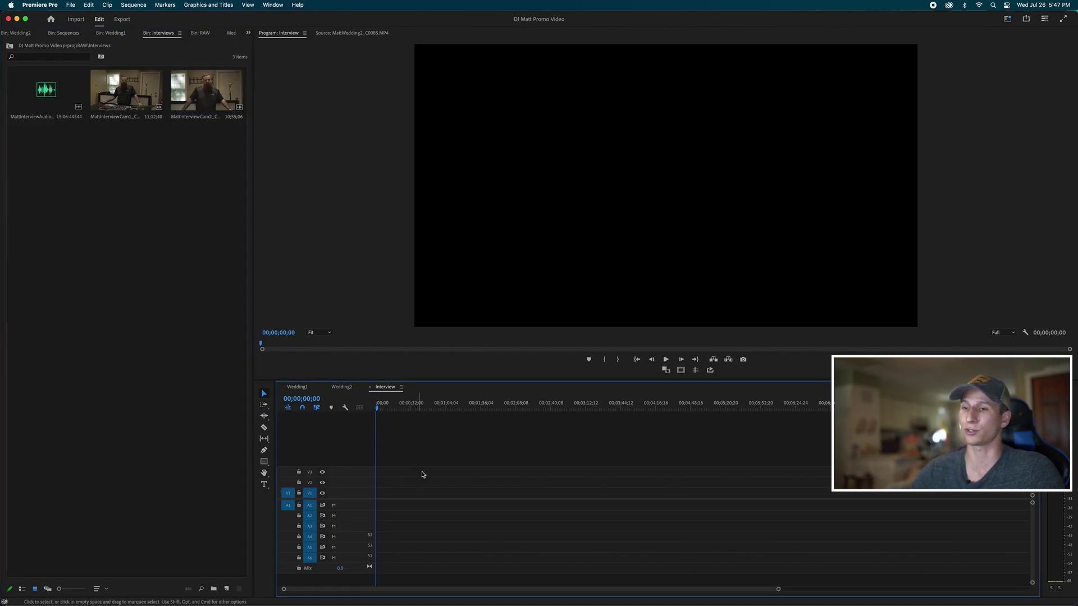
click(118, 93)
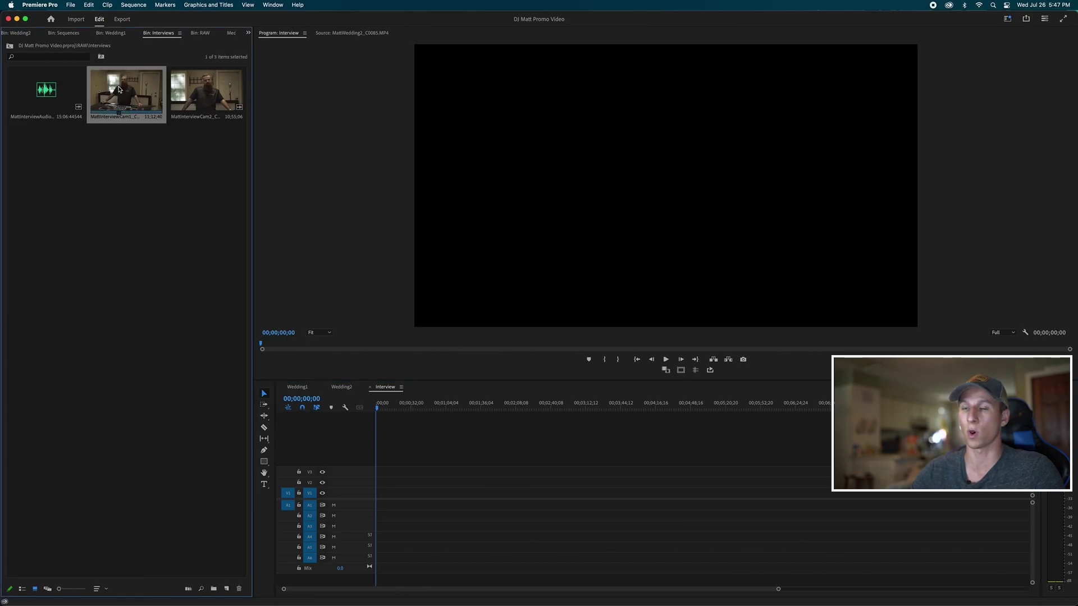
drag(339, 413, 370, 503)
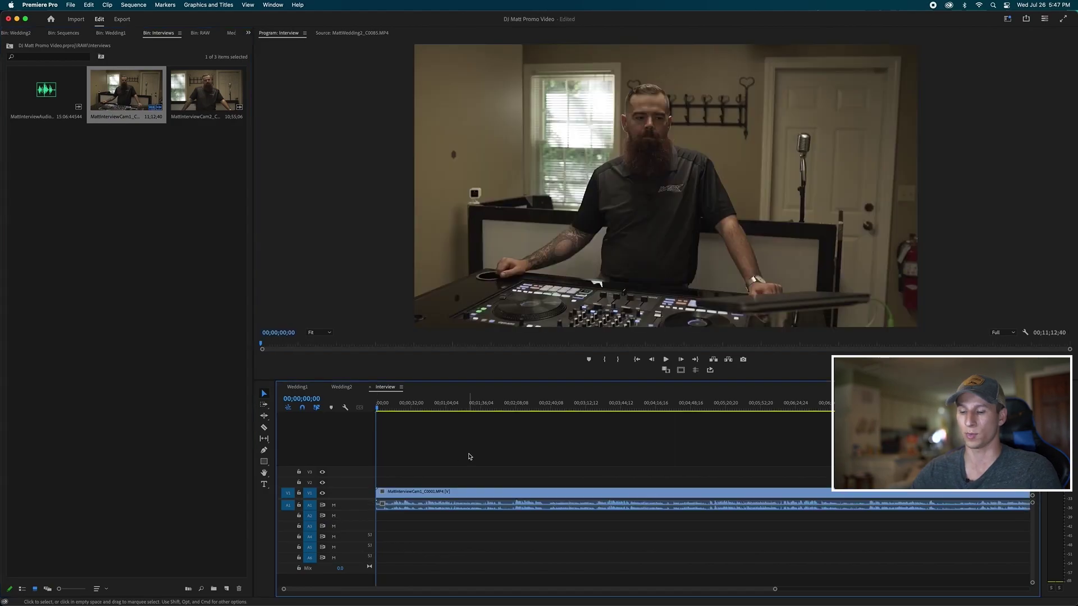
Preview MattInterviewCam2_C0003 and stack it on V2 above Cam1.
key(minus)
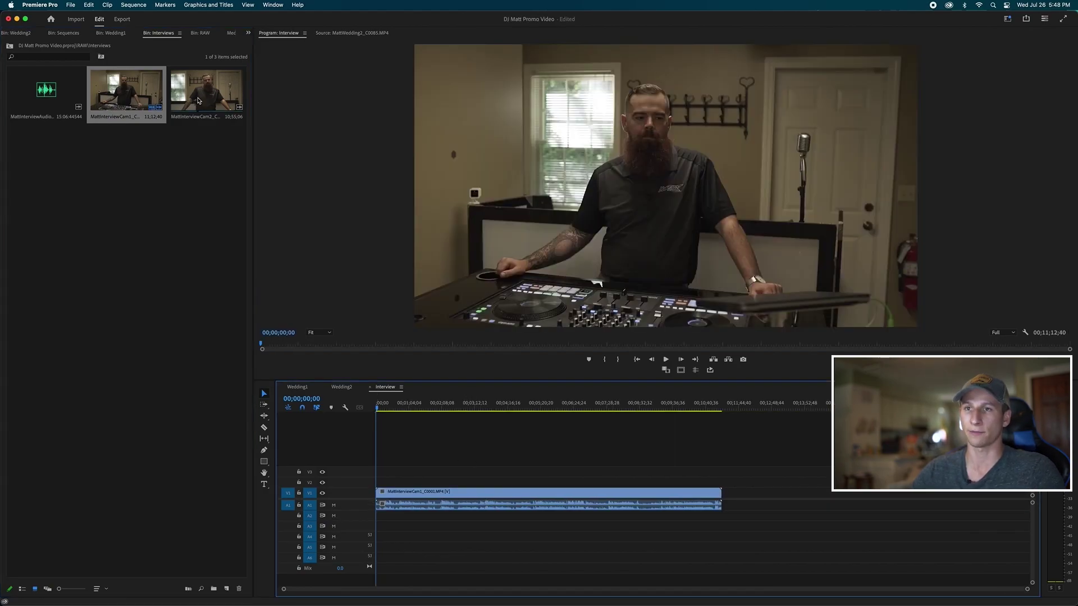
double_click(198, 102)
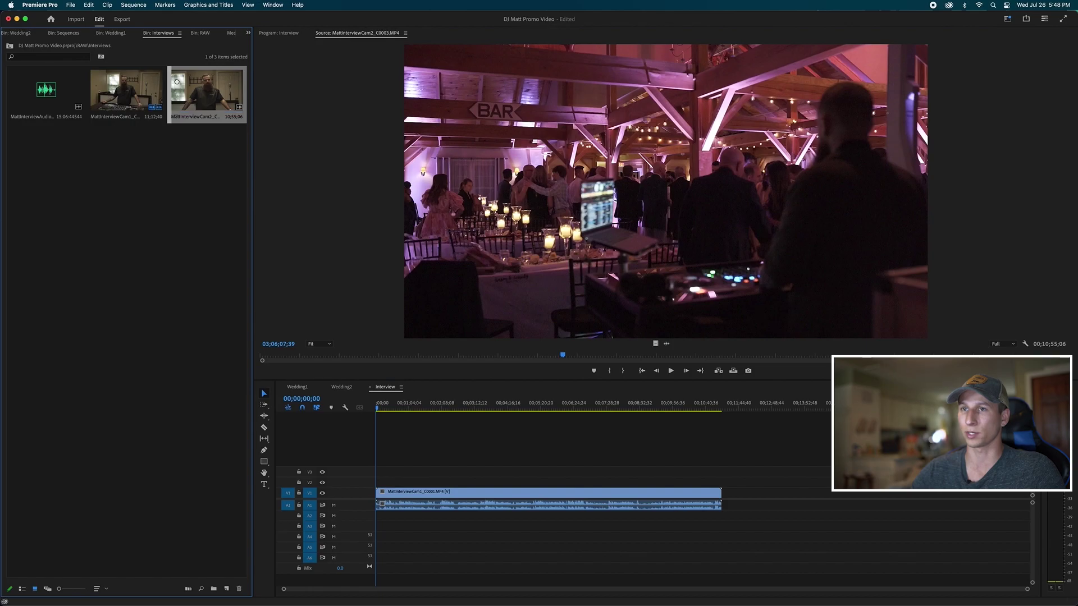
drag(175, 87, 369, 487)
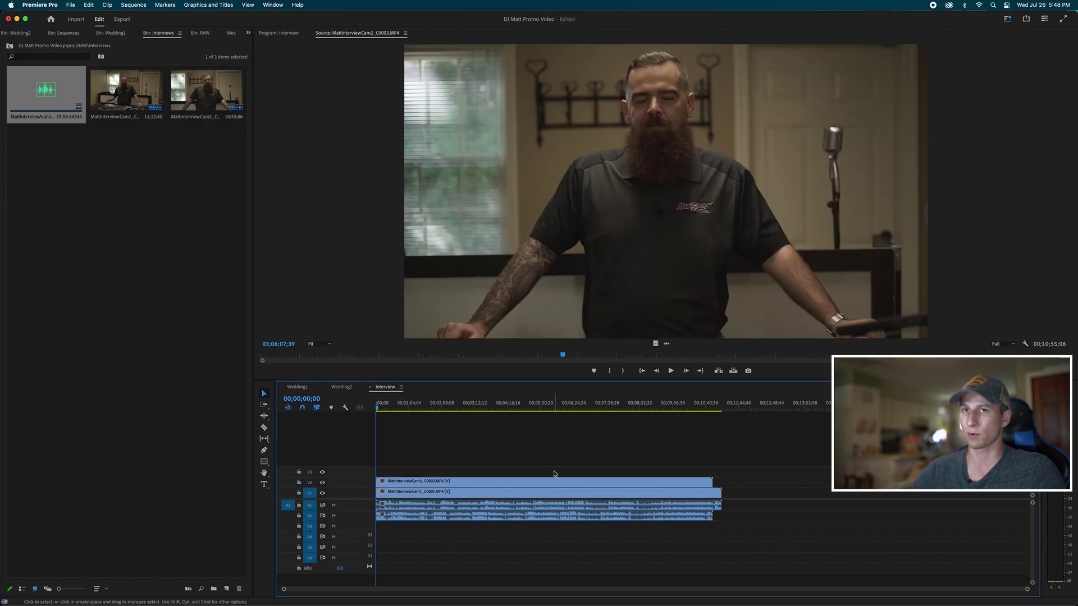
click(53, 95)
Synchronize both camera clips by their audio.
drag(536, 449, 426, 556)
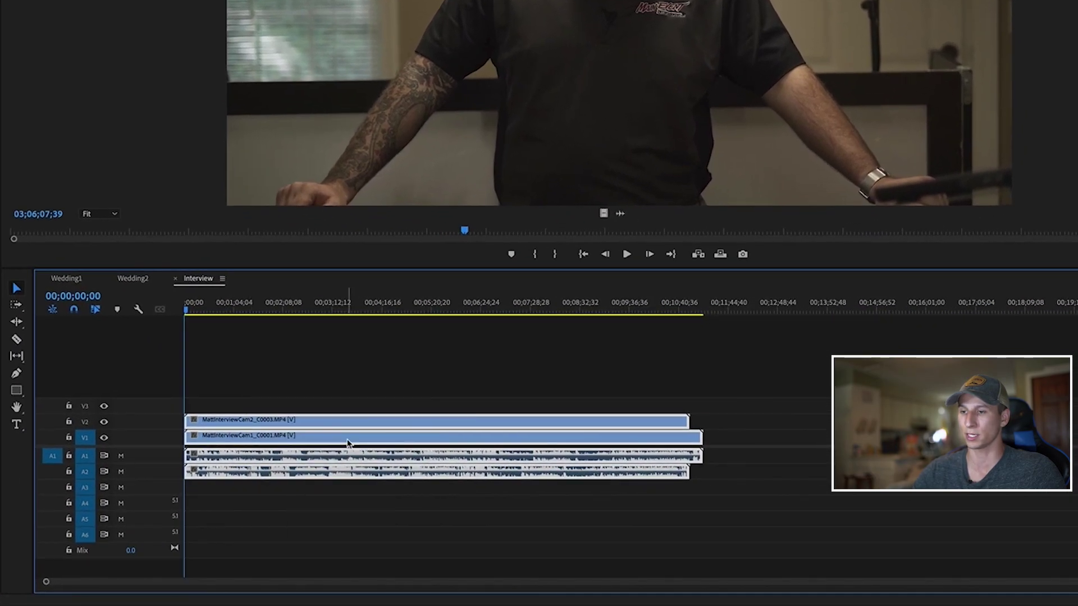
right_click(347, 444)
click(396, 187)
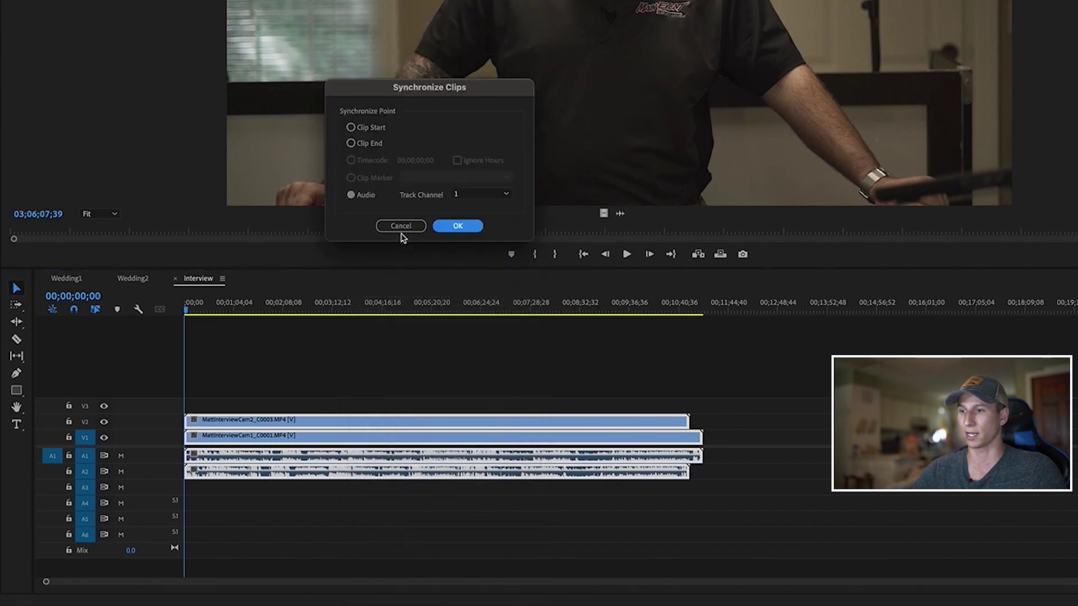
click(470, 229)
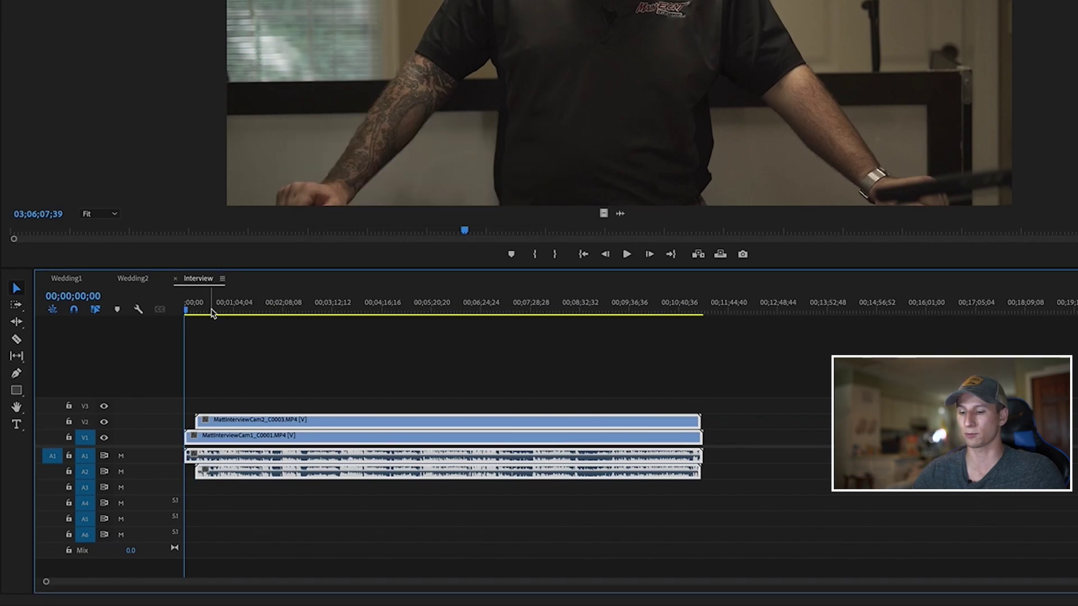
Trim Cam1's 15-second lead so it starts where Cam2 begins.
key(equal)
key(equal)
key(equal)
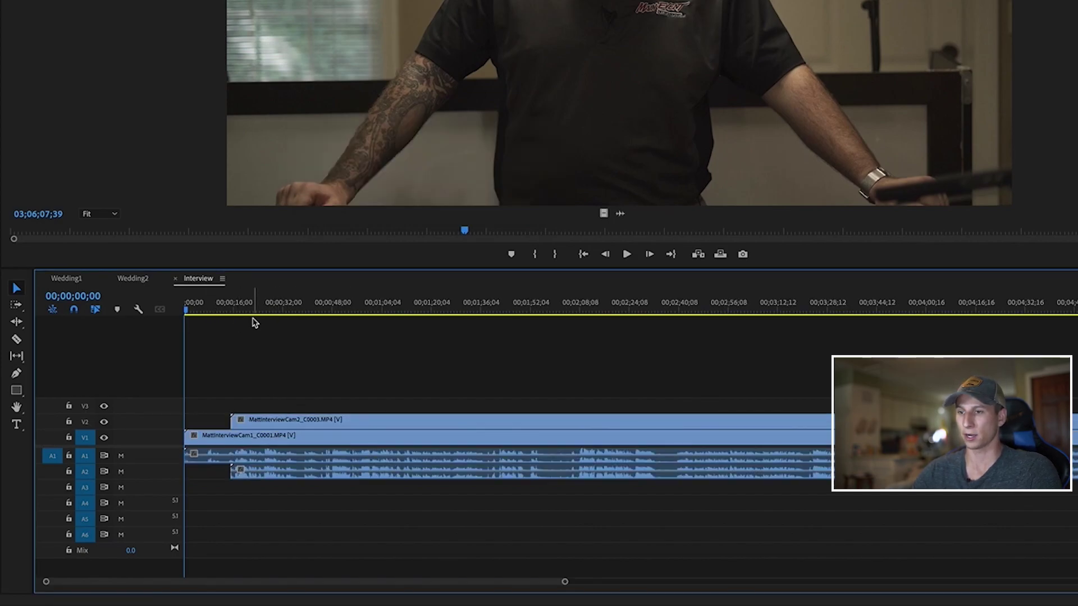
click(252, 312)
drag(252, 312, 277, 305)
drag(188, 443, 231, 442)
Ripple-delete the leading gap and trim Cam1's end to match Cam2's end.
click(201, 443)
key(Delete)
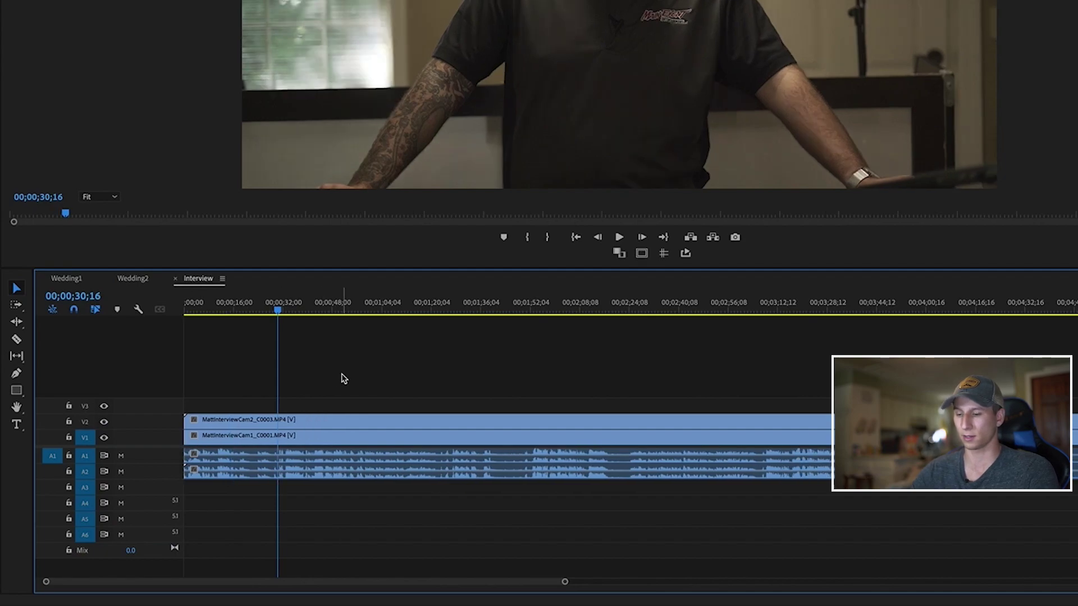
key(minus)
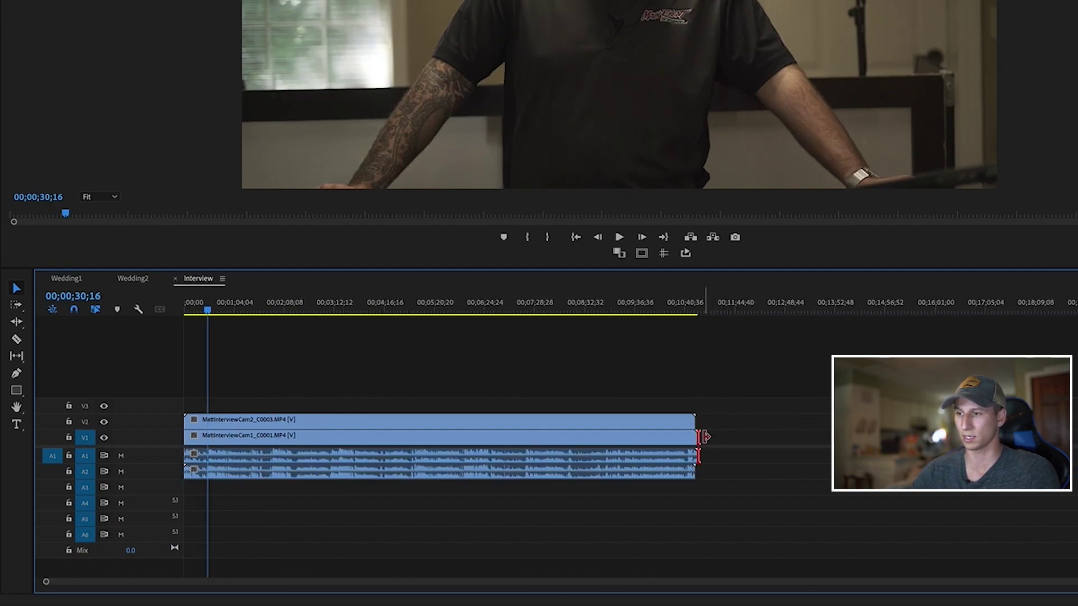
drag(699, 439, 695, 439)
Delete Cam2's audio from A2 with V2 locked, then place the separate interview audio on A2.
click(295, 306)
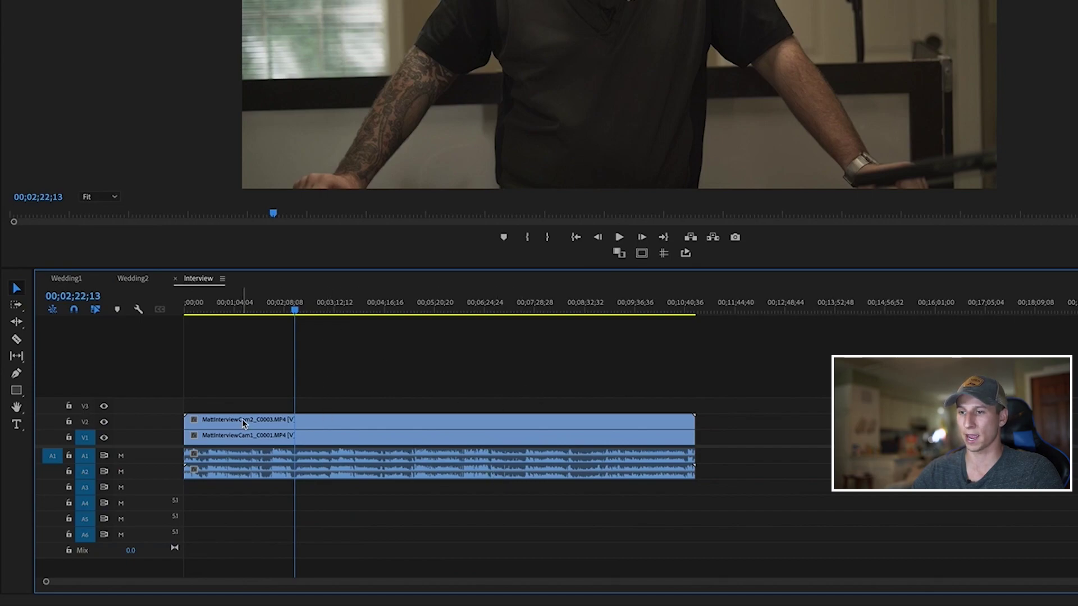
click(421, 460)
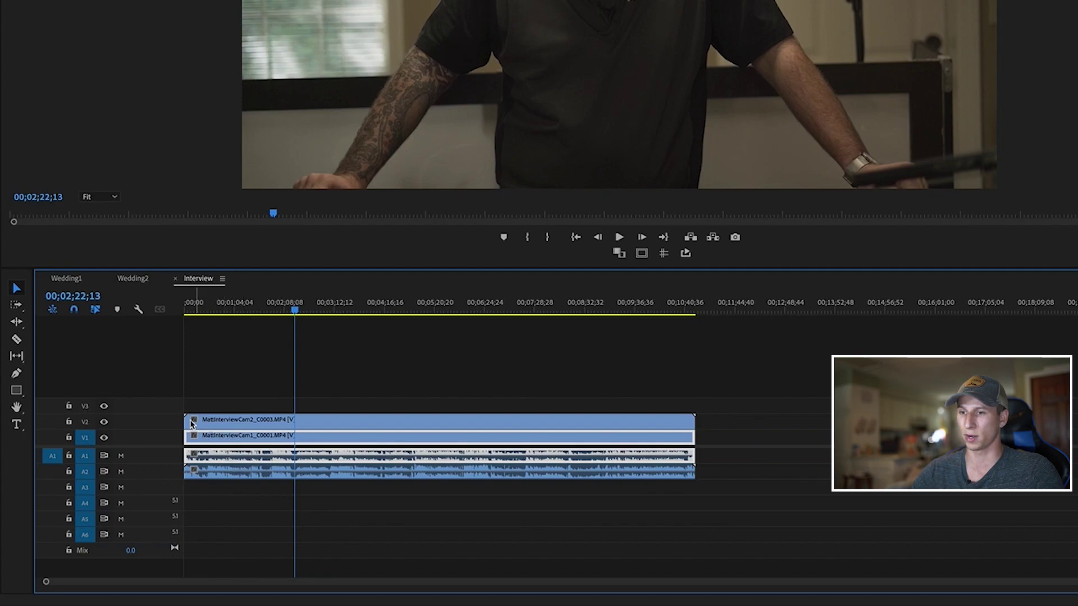
click(294, 424)
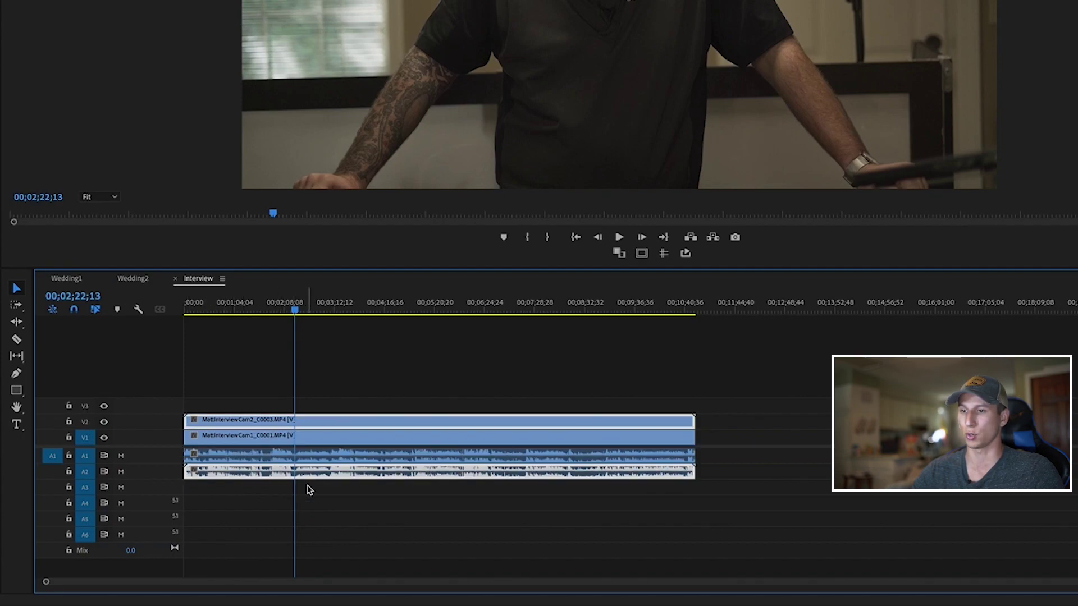
click(69, 422)
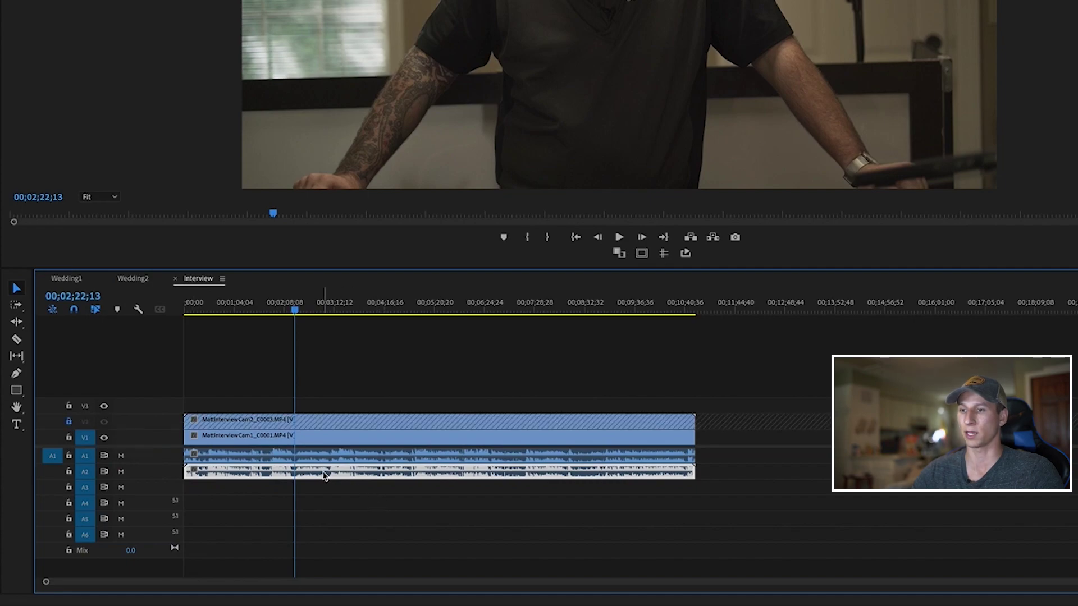
key(Delete)
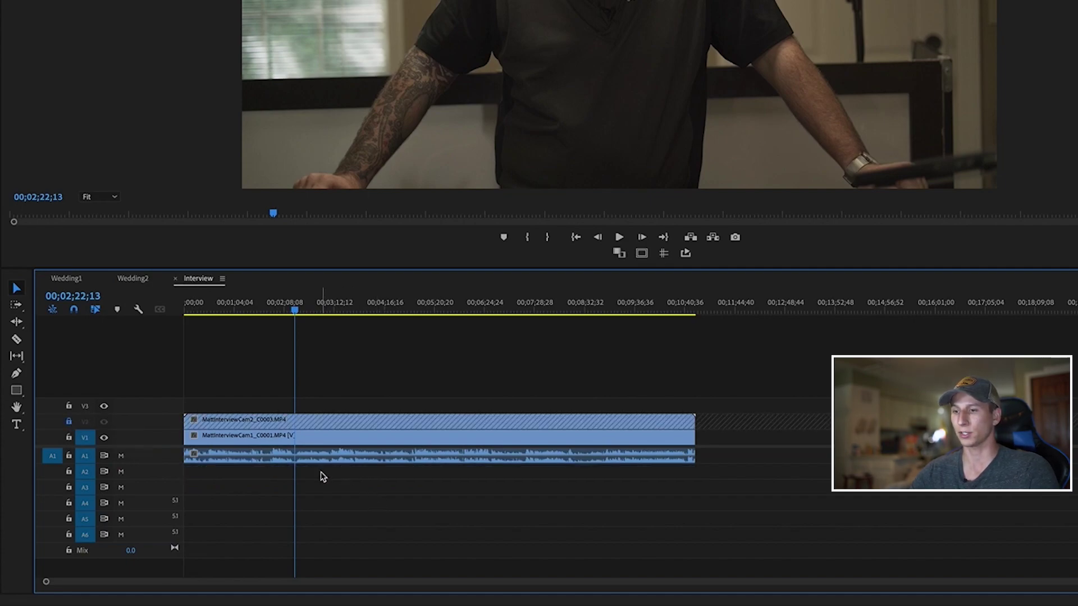
click(69, 422)
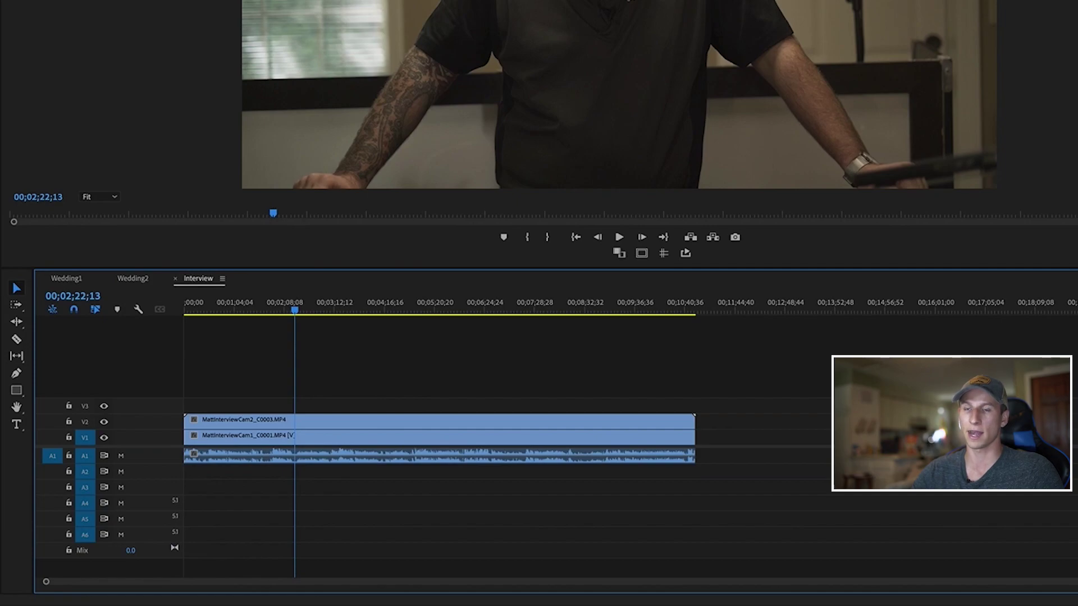
drag(426, 603, 181, 481)
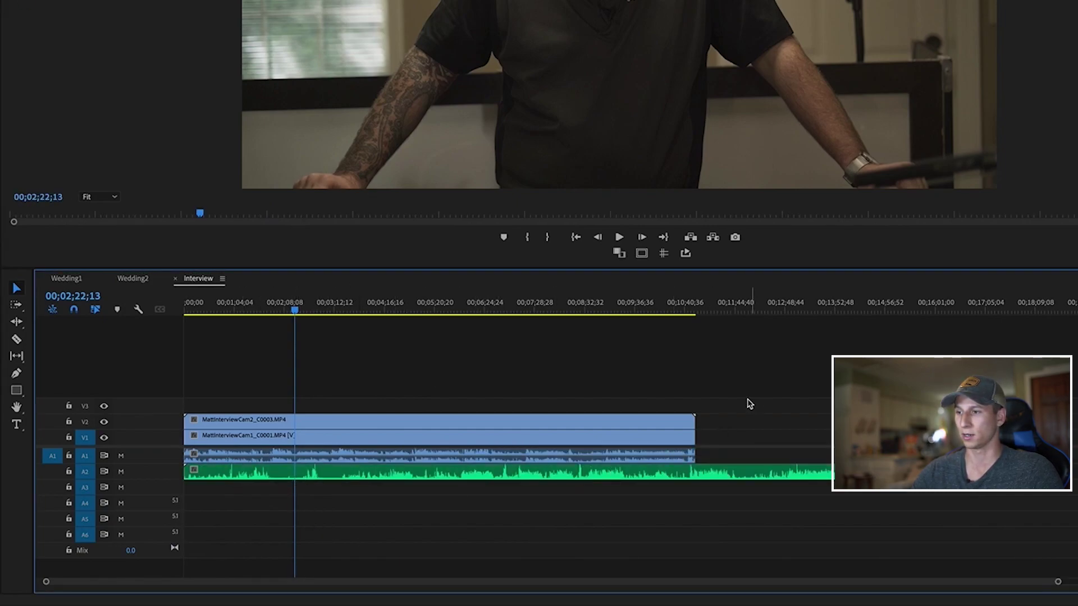
Synchronize both camera clips with the separate audio recording by audio.
drag(597, 393, 630, 452)
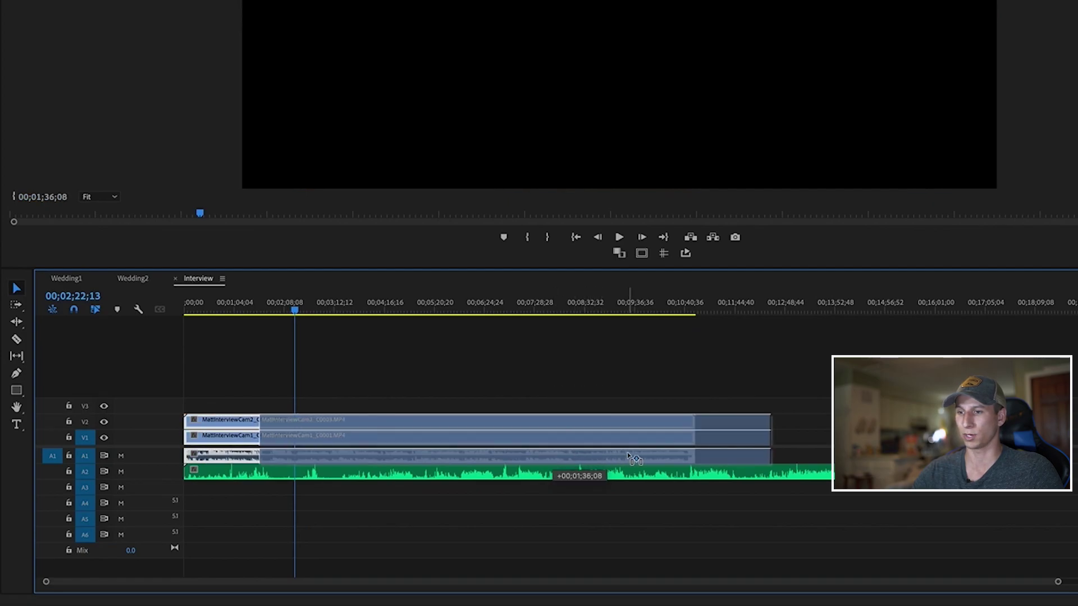
drag(540, 356, 438, 532)
right_click(470, 466)
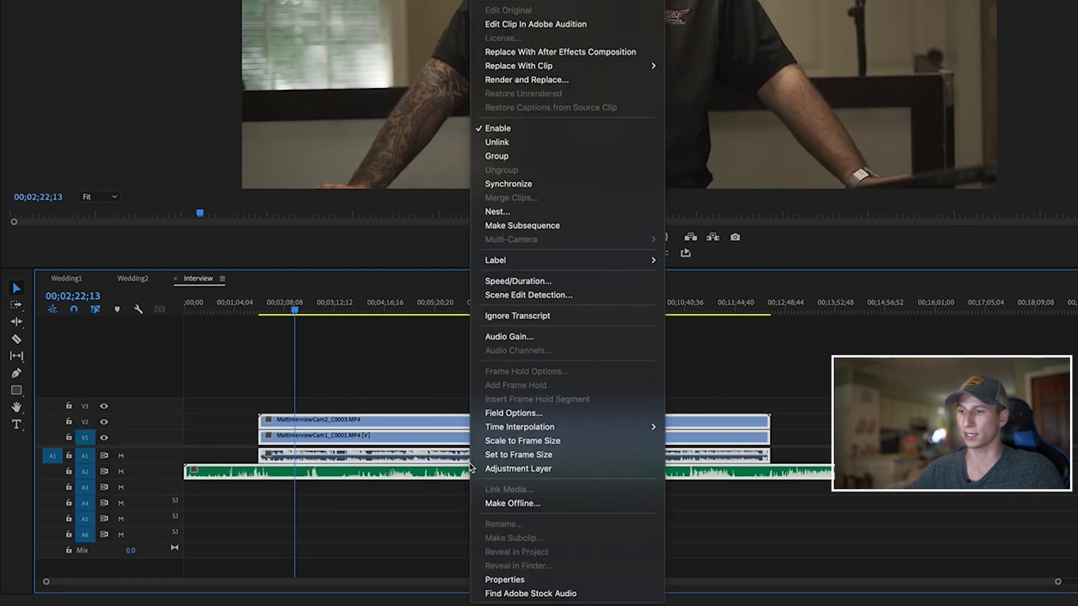
click(538, 184)
click(459, 227)
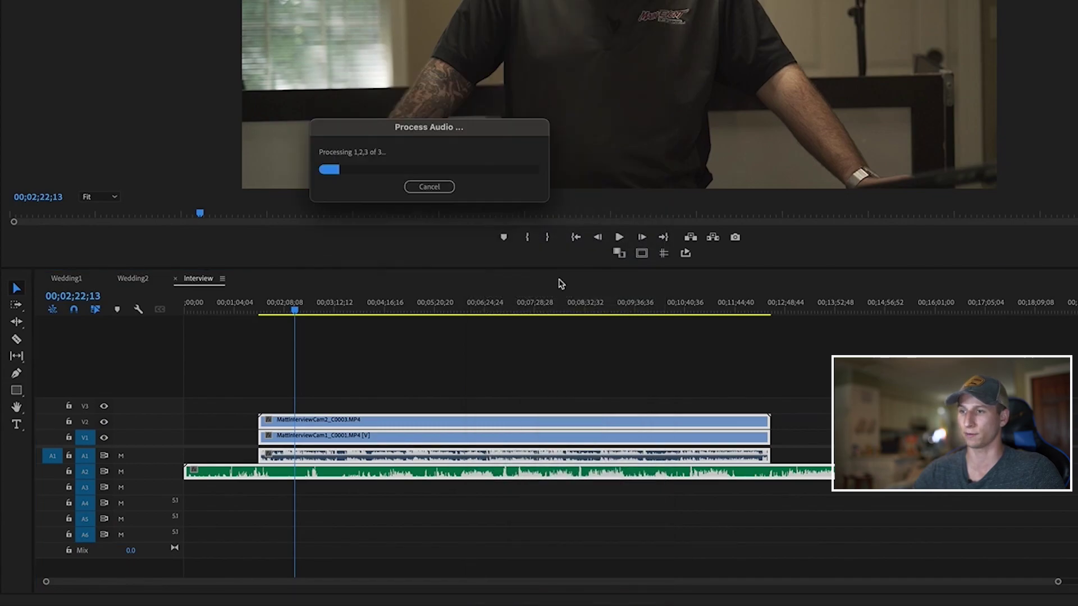
Align the audio recording under the camera clips and select the leading gap.
click(587, 389)
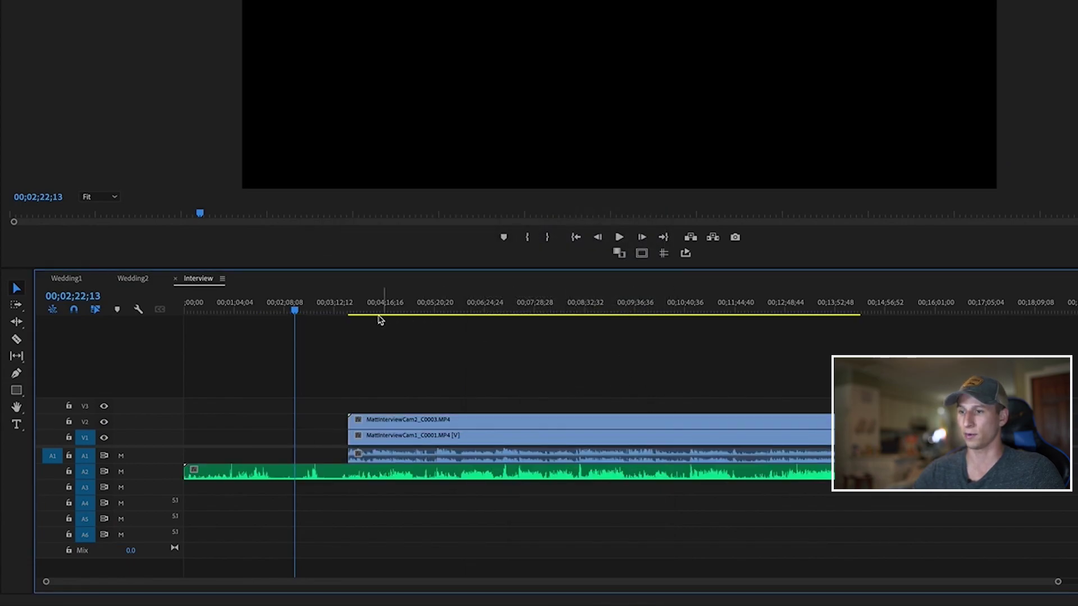
click(374, 310)
drag(190, 470, 354, 471)
click(298, 436)
Close the leading gap and trim the audio clip's end to match the video.
key(Delete)
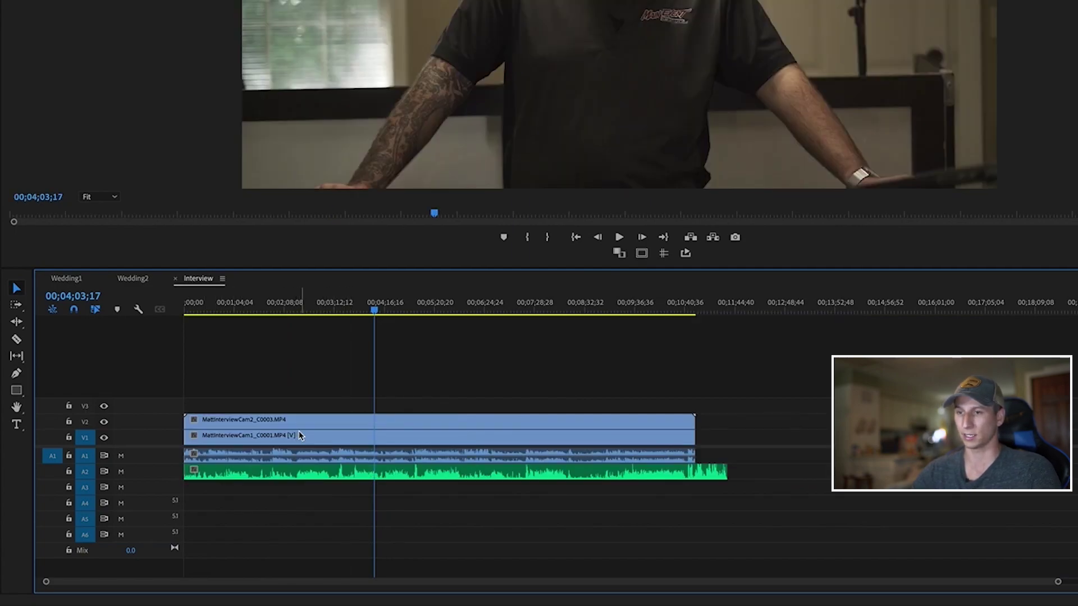
drag(731, 465, 696, 466)
drag(229, 306, 276, 305)
click(255, 307)
click(337, 308)
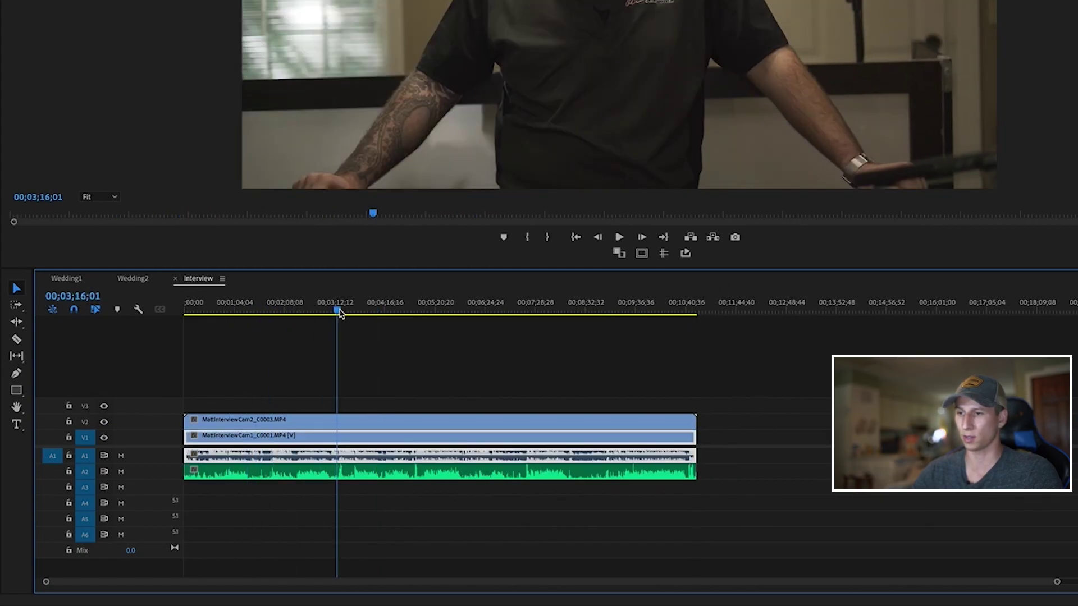
Play the interview, muting A1 then A2 in turn to compare, then stop and lock V1.
key(space)
click(356, 309)
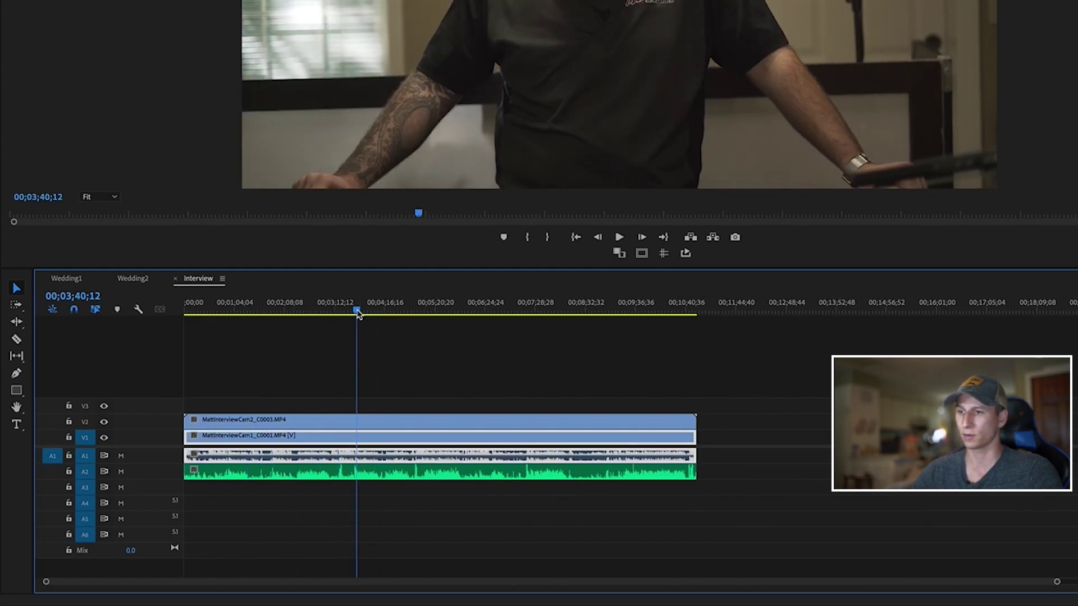
click(121, 456)
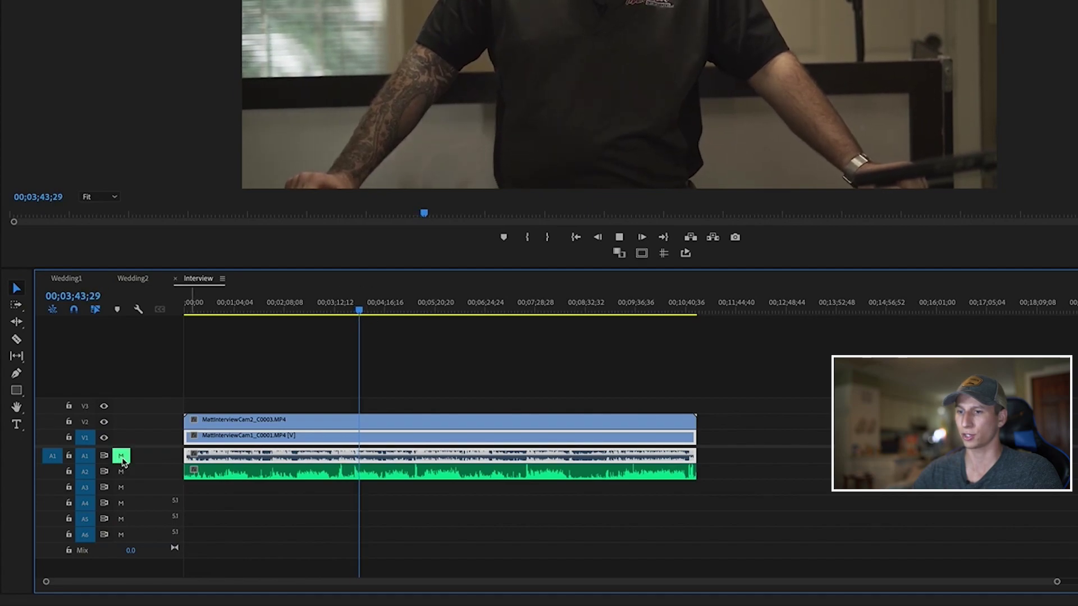
click(121, 457)
click(121, 472)
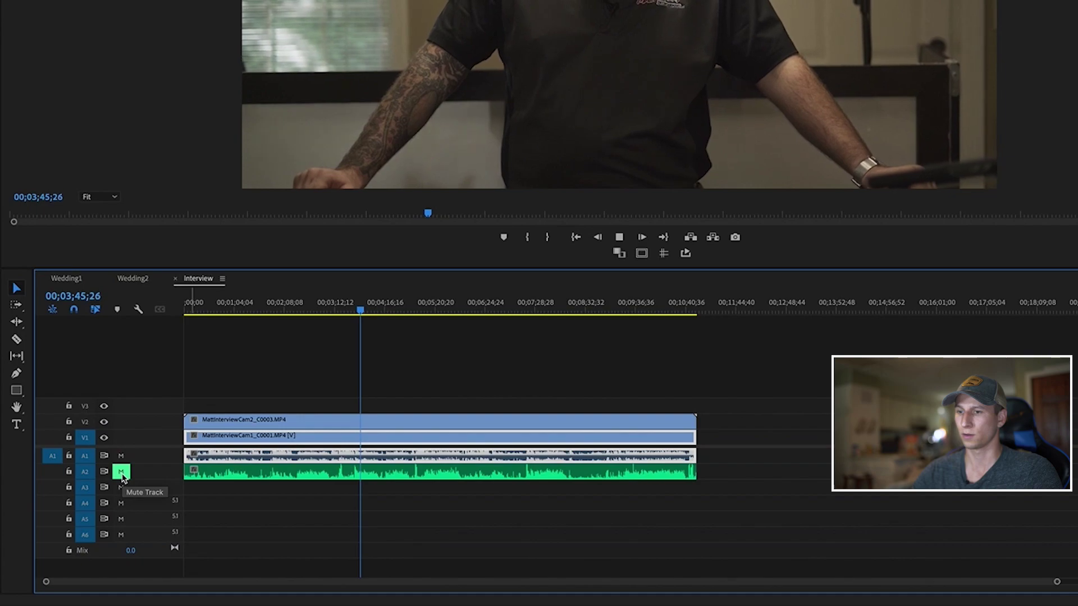
click(121, 472)
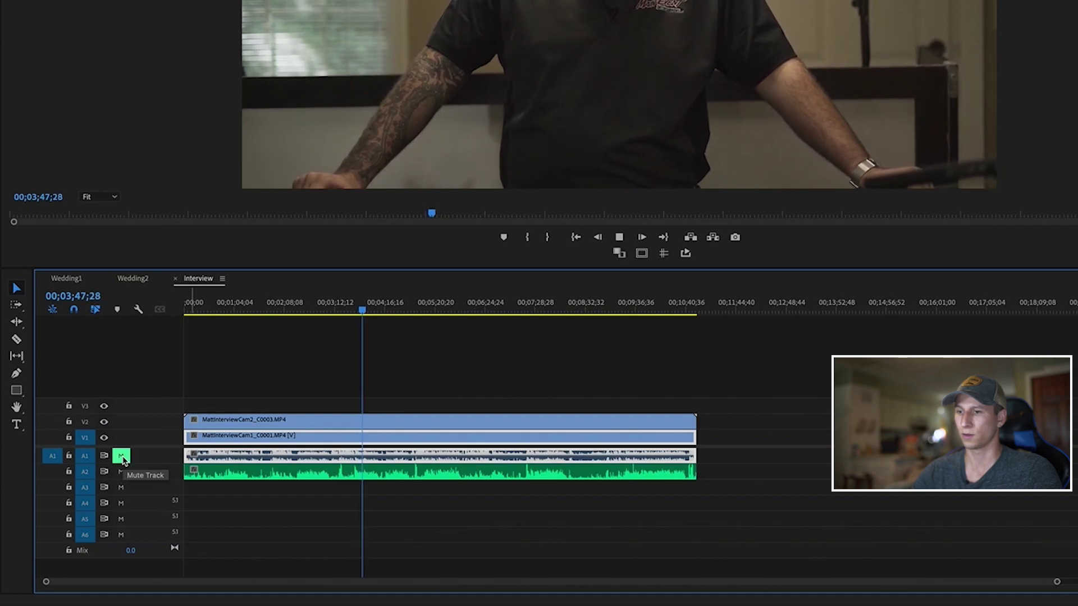
key(space)
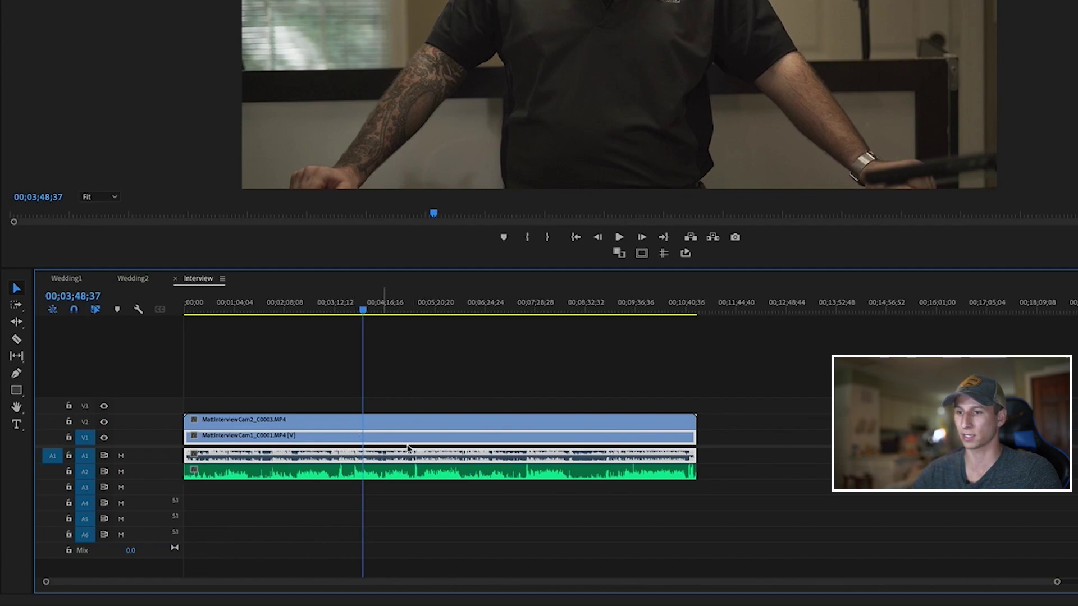
click(69, 439)
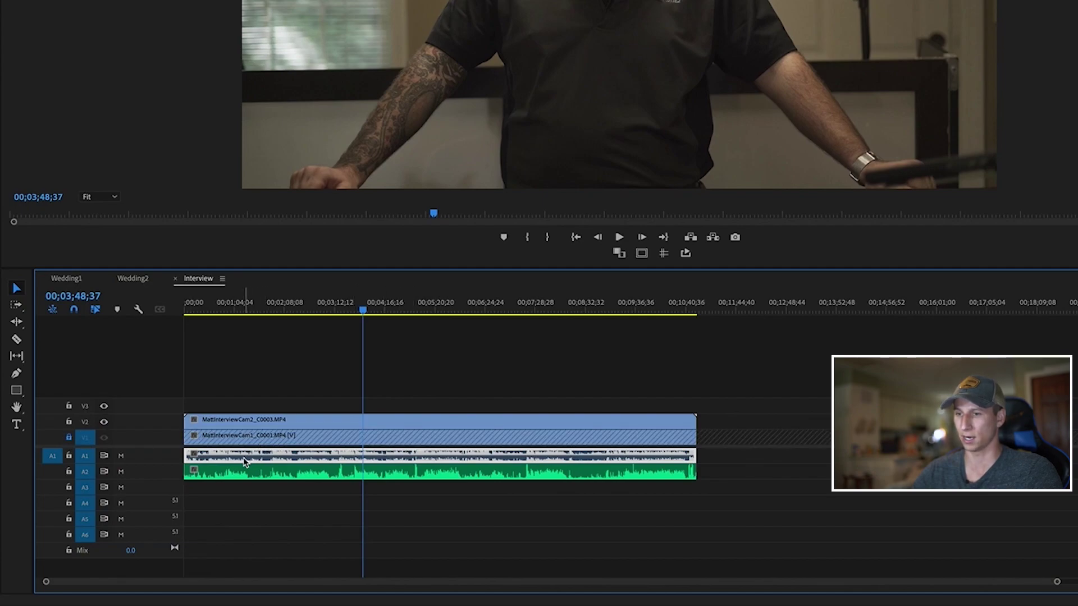
Delete Cam1's audio from A1, unlock V1, and move the remaining audio clip up onto A1.
click(303, 456)
key(Delete)
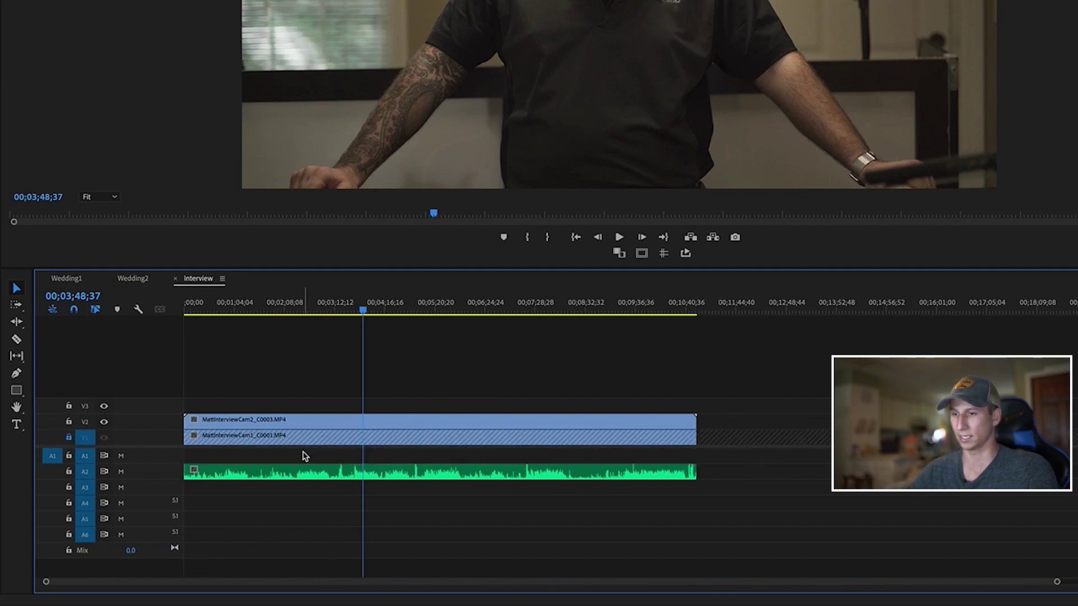
click(69, 439)
drag(257, 474, 257, 459)
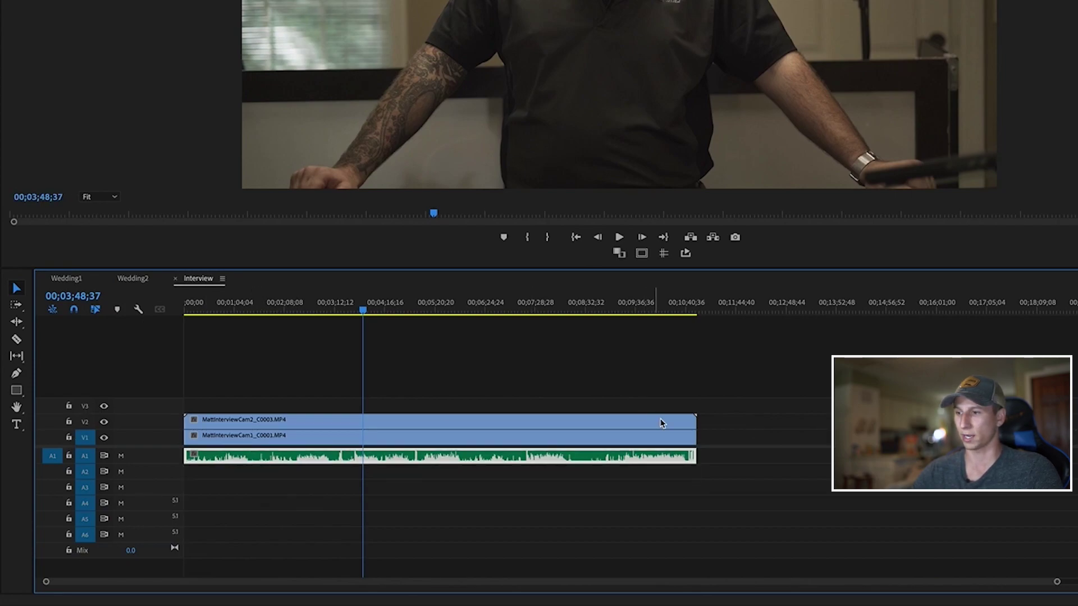
click(713, 456)
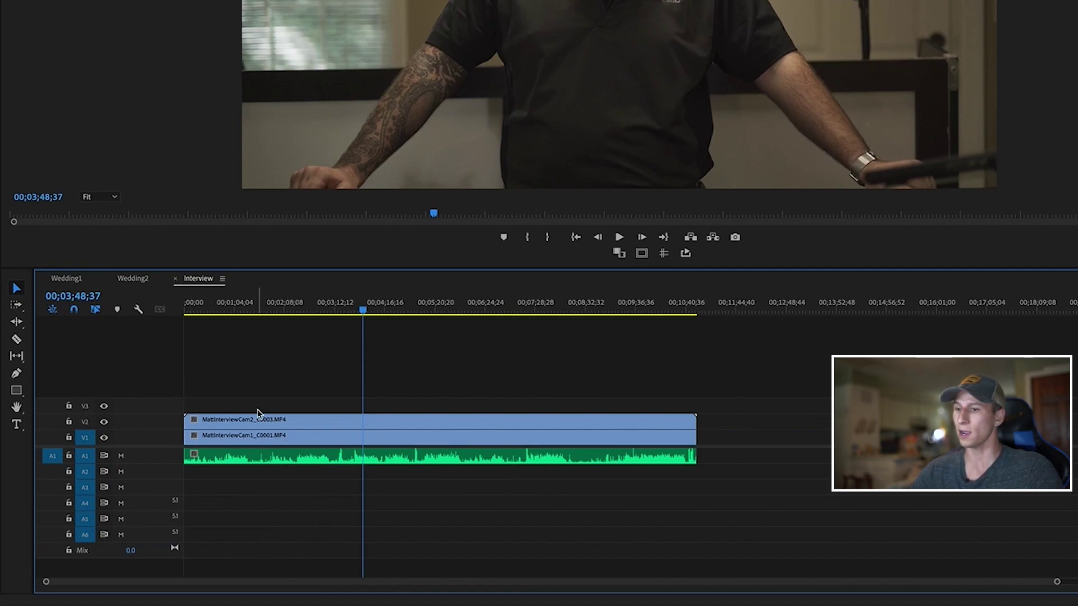
click(261, 458)
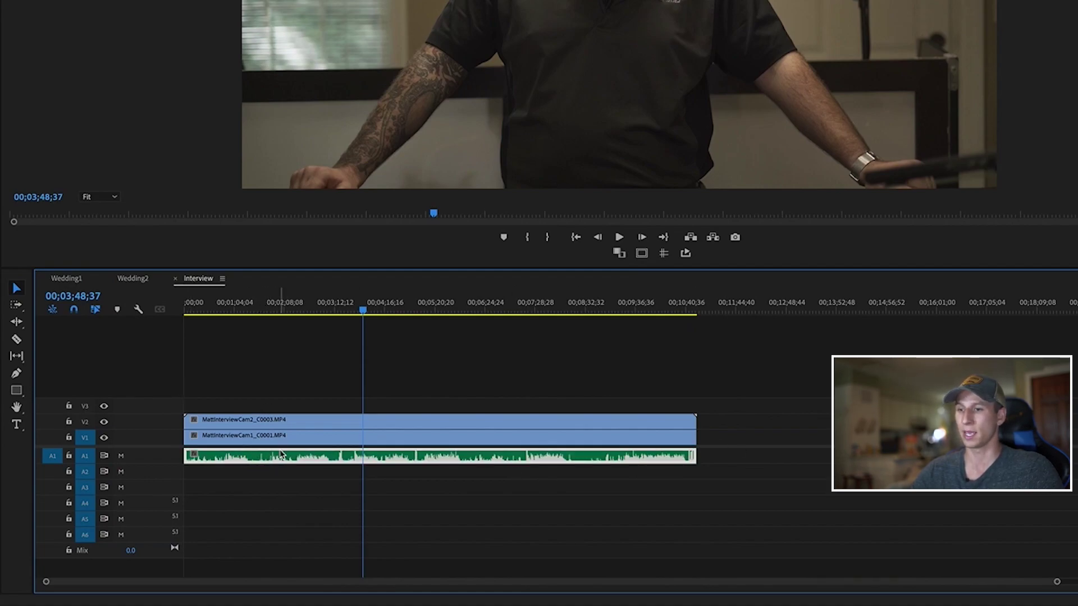
click(283, 445)
click(282, 425)
click(291, 413)
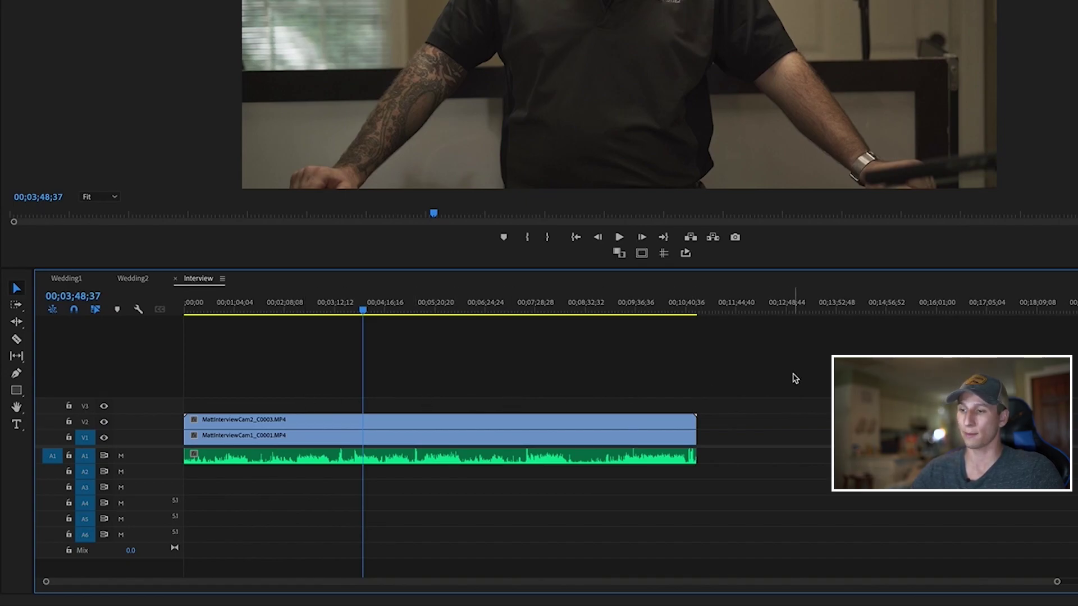
Nest both camera clips and the A1 audio into a sequence named MattDInterview.
drag(794, 373, 124, 513)
right_click(339, 448)
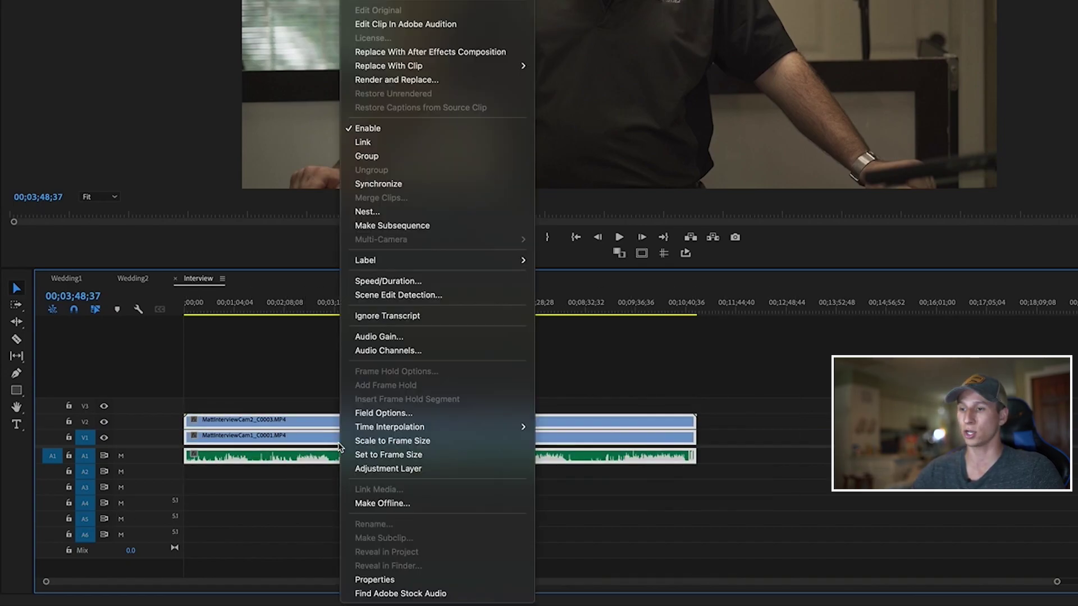
click(389, 215)
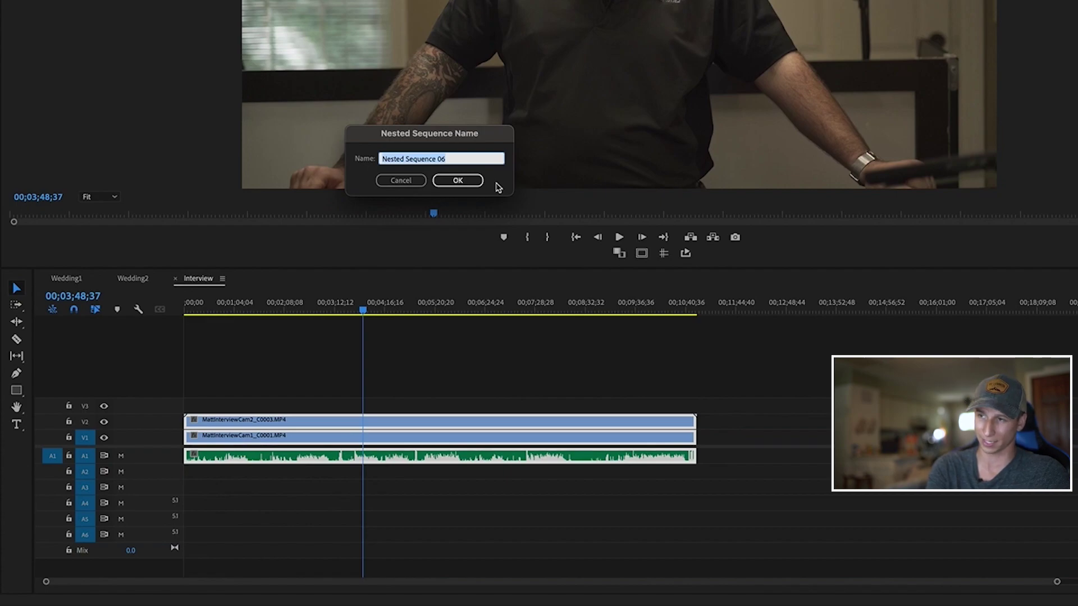
text(MattDJInterview)
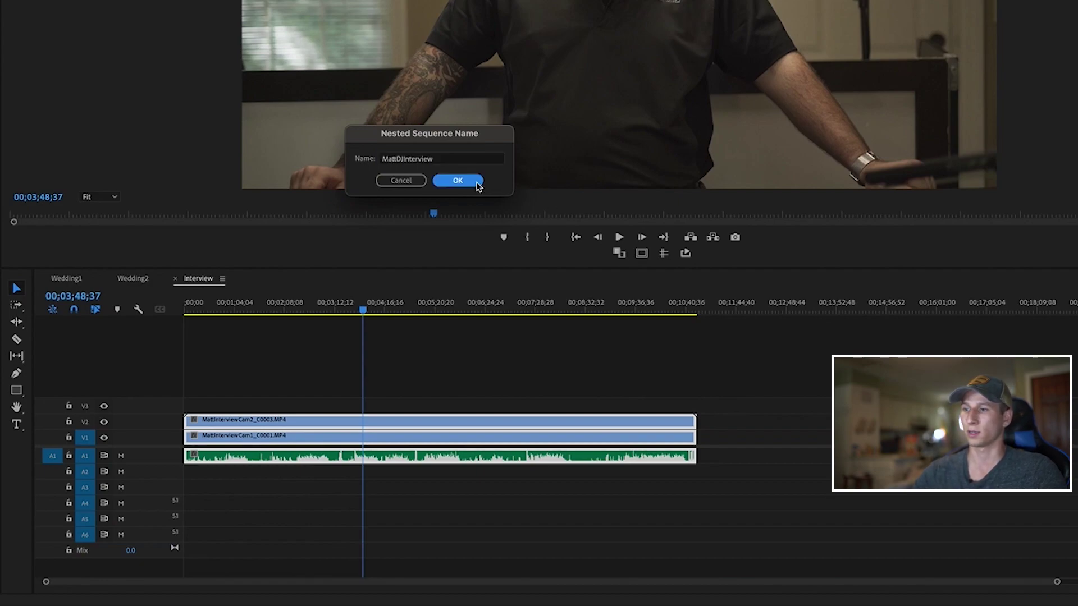
click(457, 180)
click(348, 422)
Enable Multi-Camera on the nested clip and set the Program Monitor to Multi-Camera view.
click(298, 441)
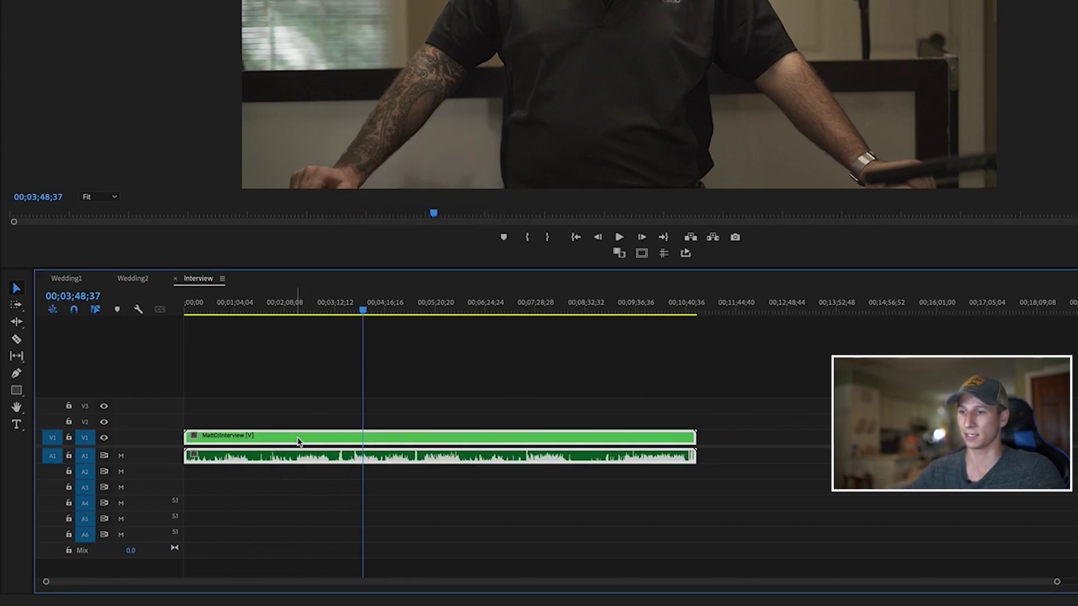
click(397, 427)
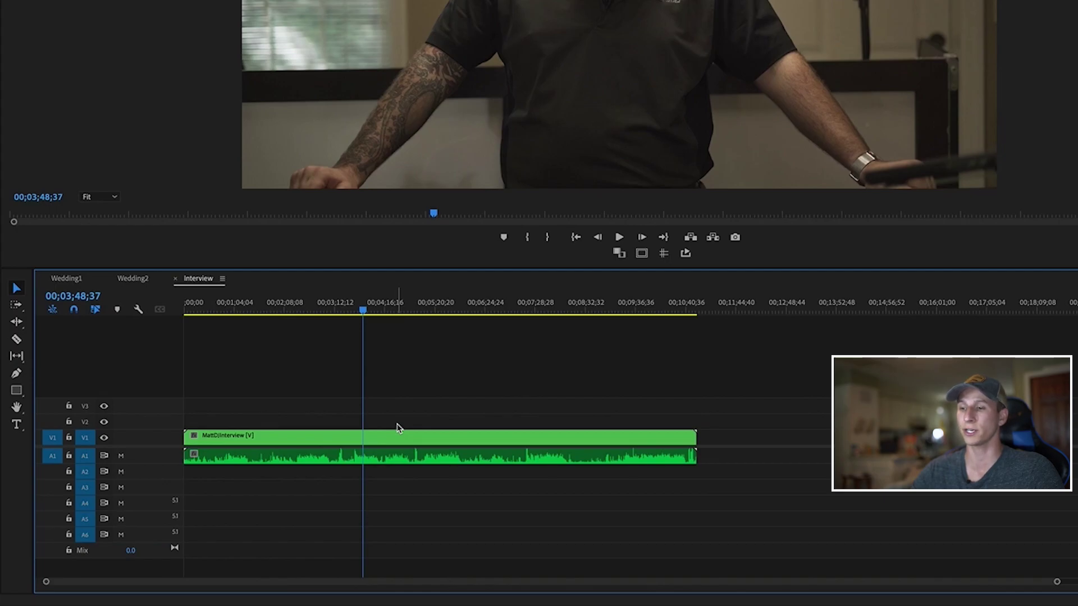
right_click(364, 442)
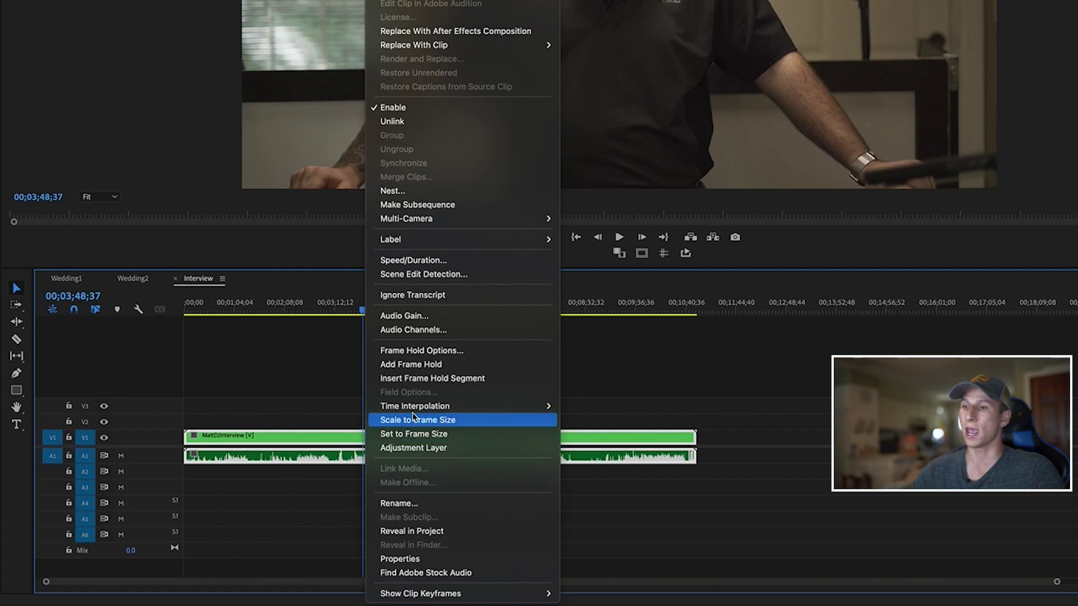
mouse_move(514, 224)
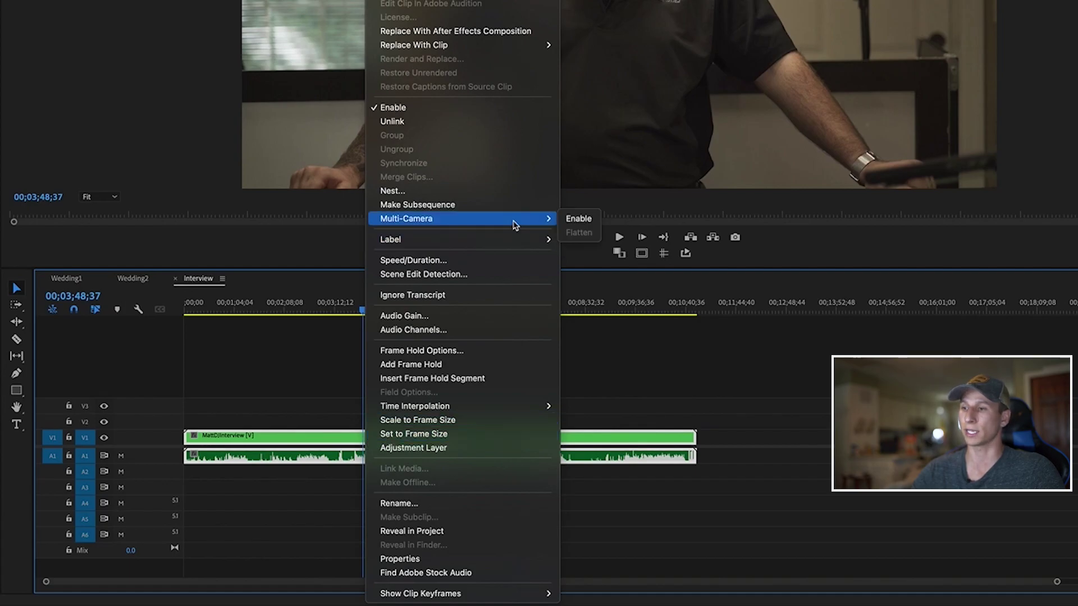
click(574, 220)
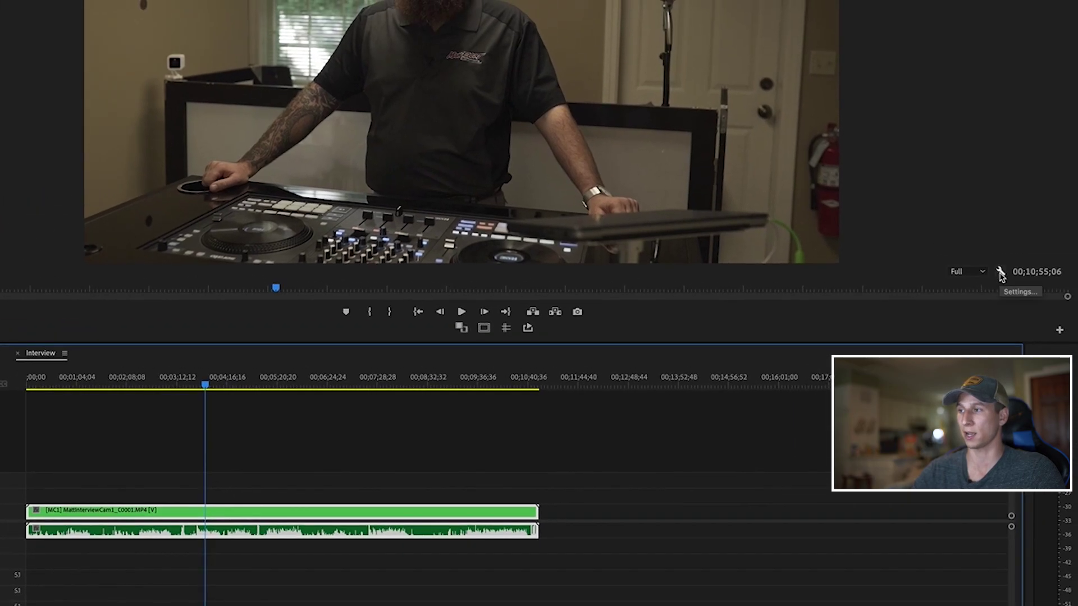
click(999, 272)
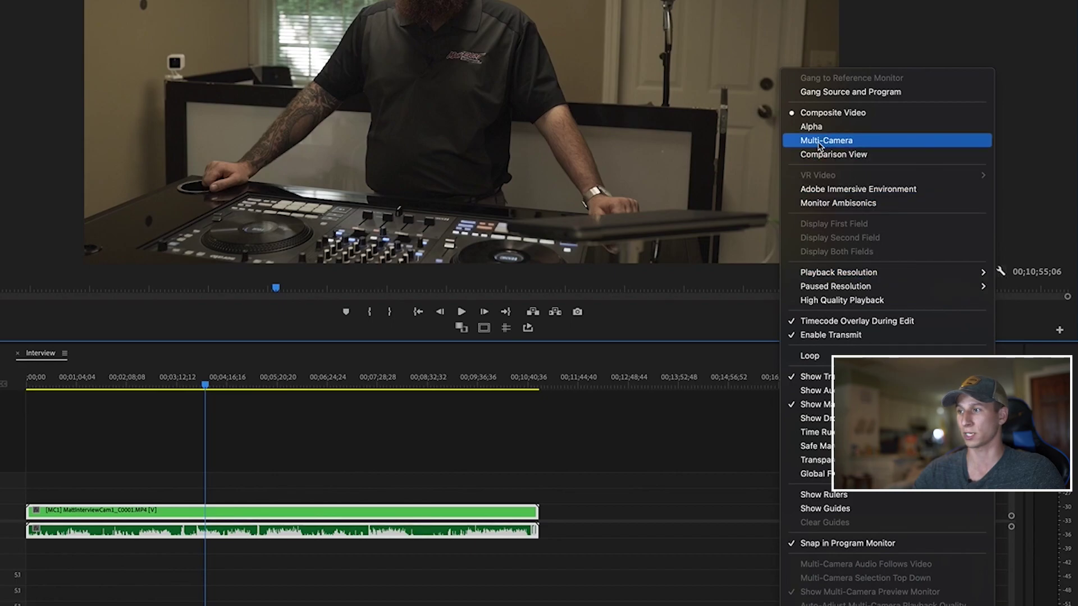
click(864, 143)
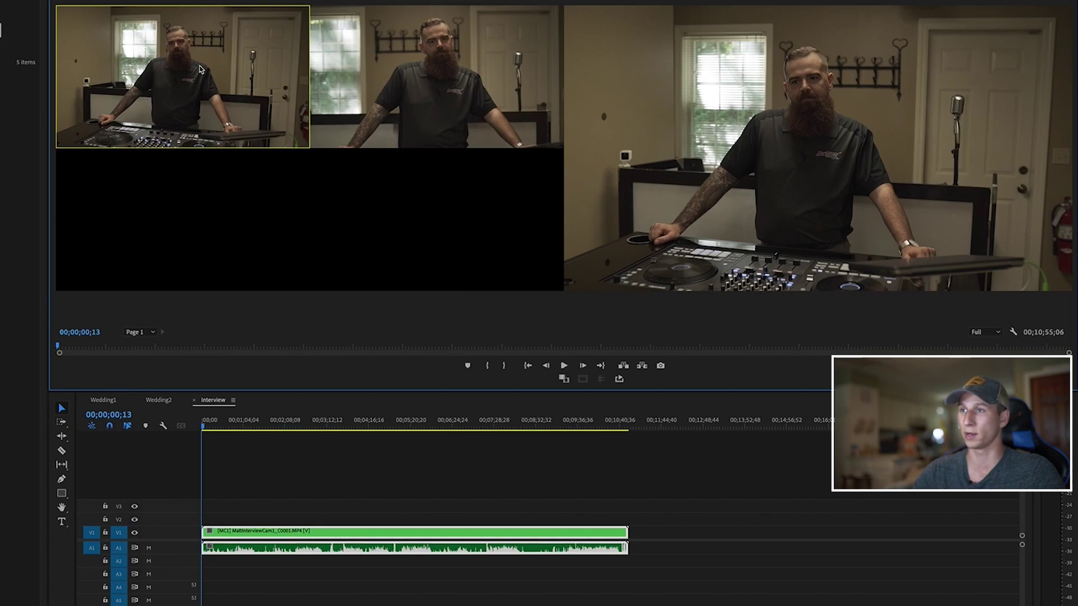
Preview camera angles 2 and 1, then return the playhead to the sequence start.
click(430, 59)
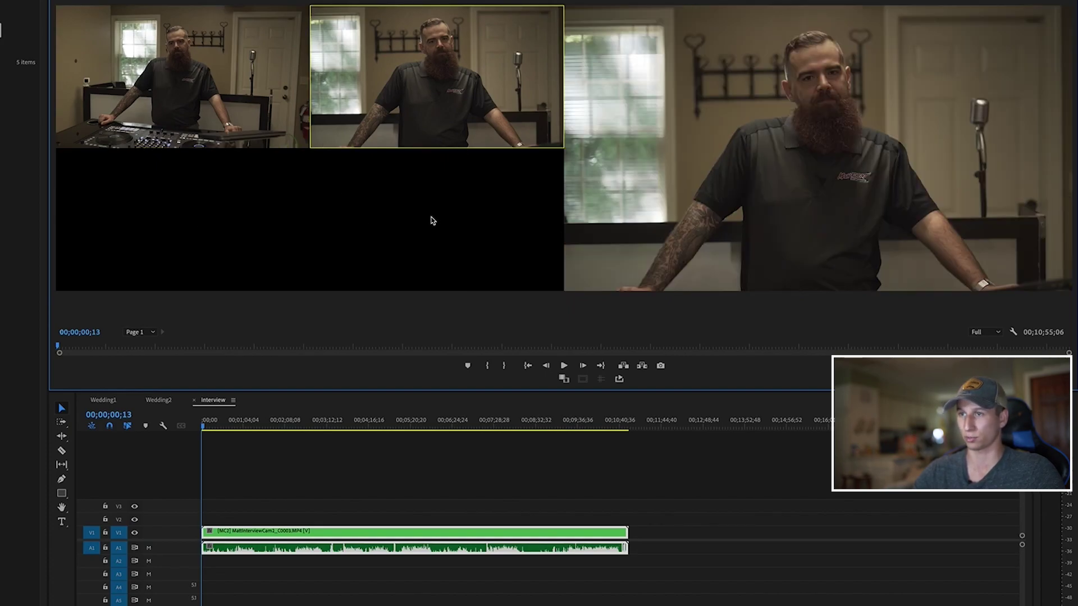
click(176, 59)
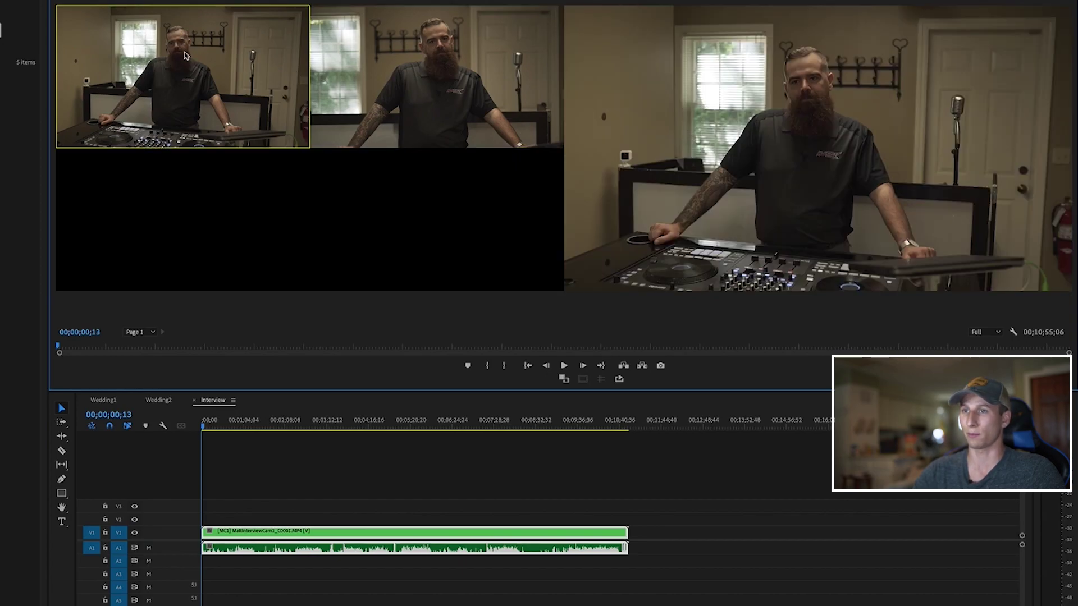
key(Right)
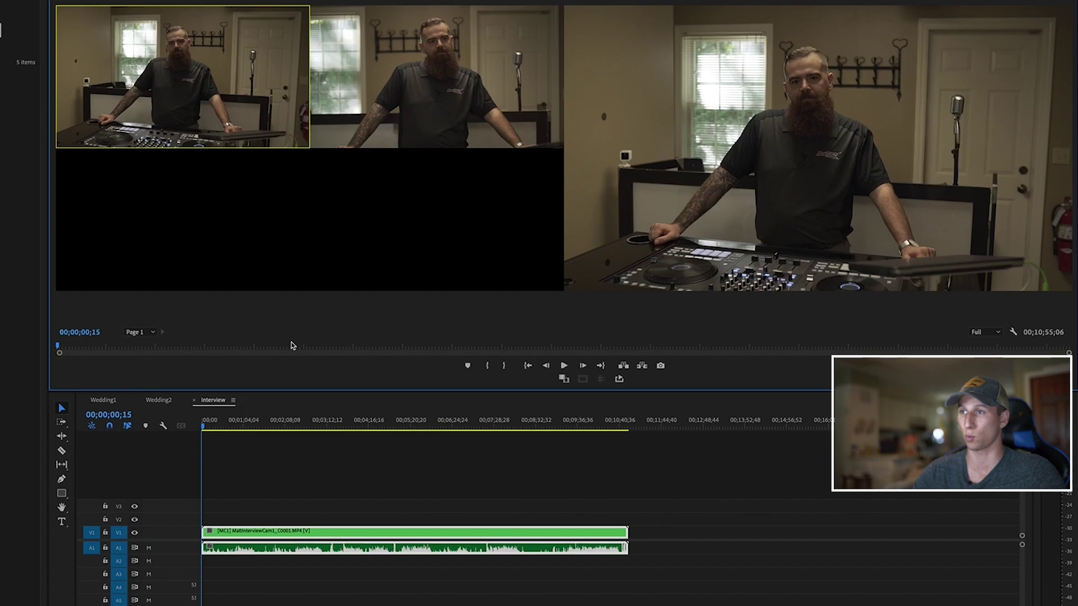
click(265, 478)
key(Home)
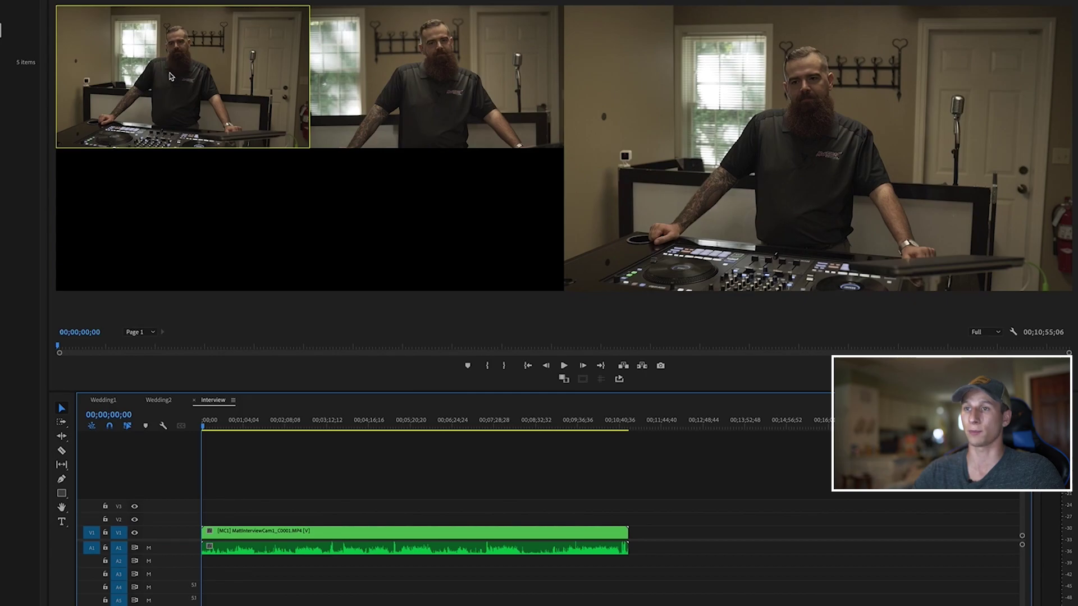
Test switching between angles 1 and 2 with clicks and the 1/2 keys, then deselect the multicam clip.
click(436, 142)
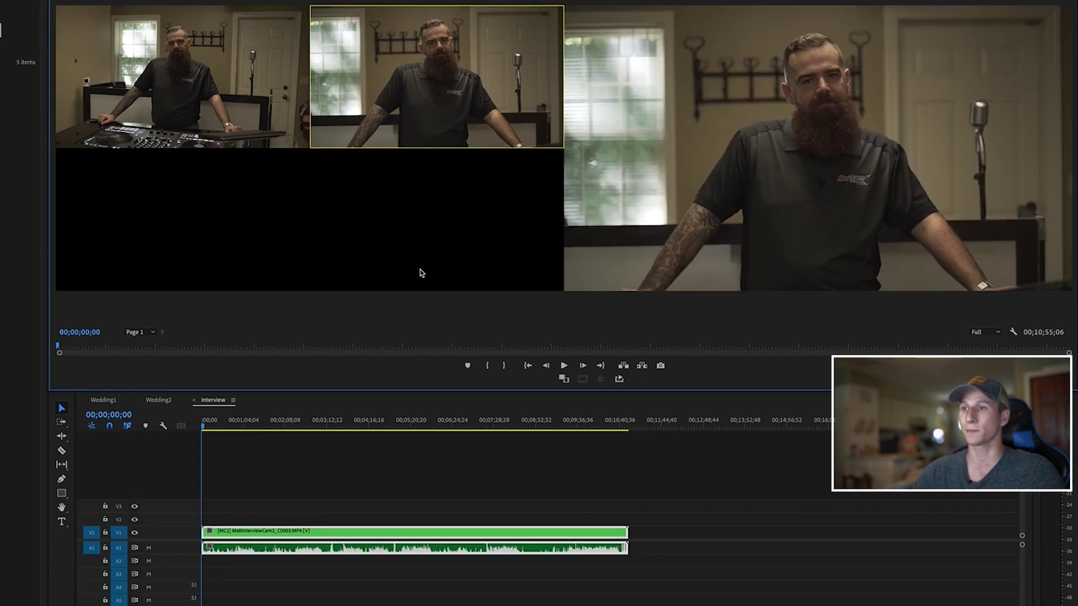
click(140, 78)
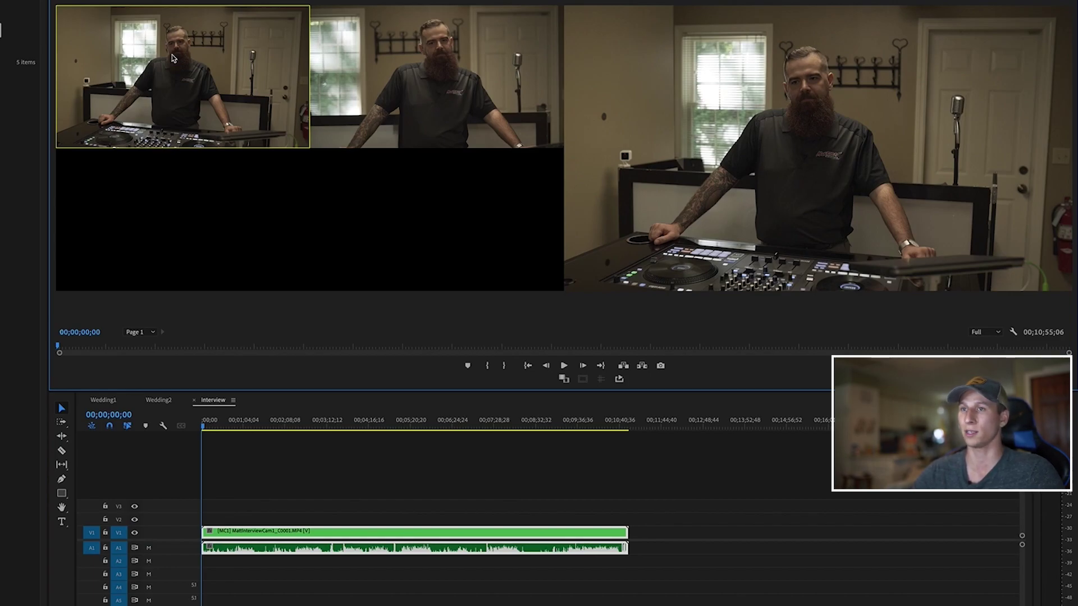
key(2)
key(1)
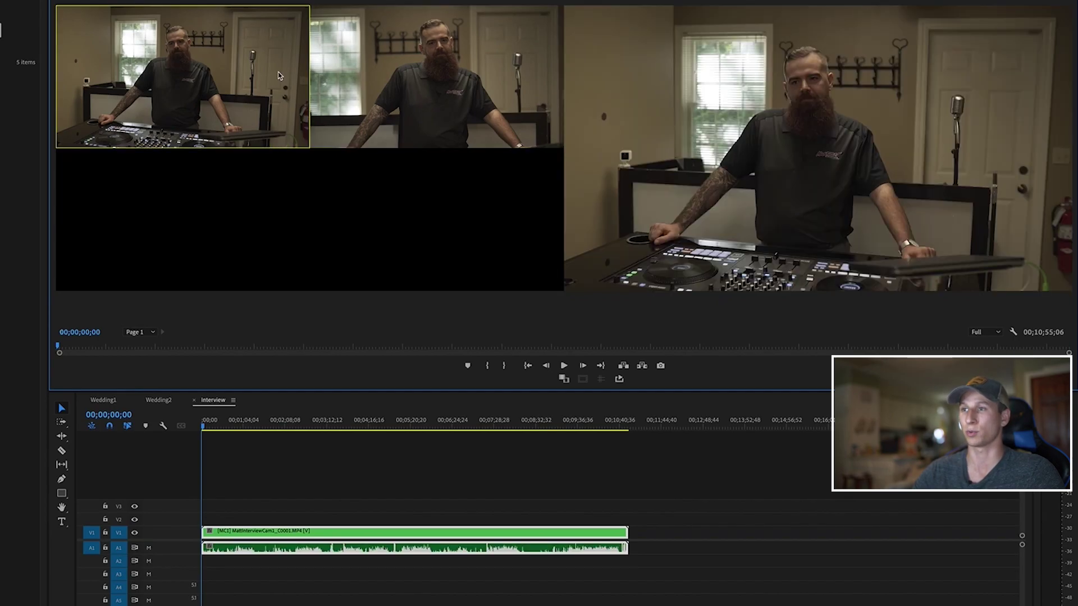
key(2)
key(1)
key(2)
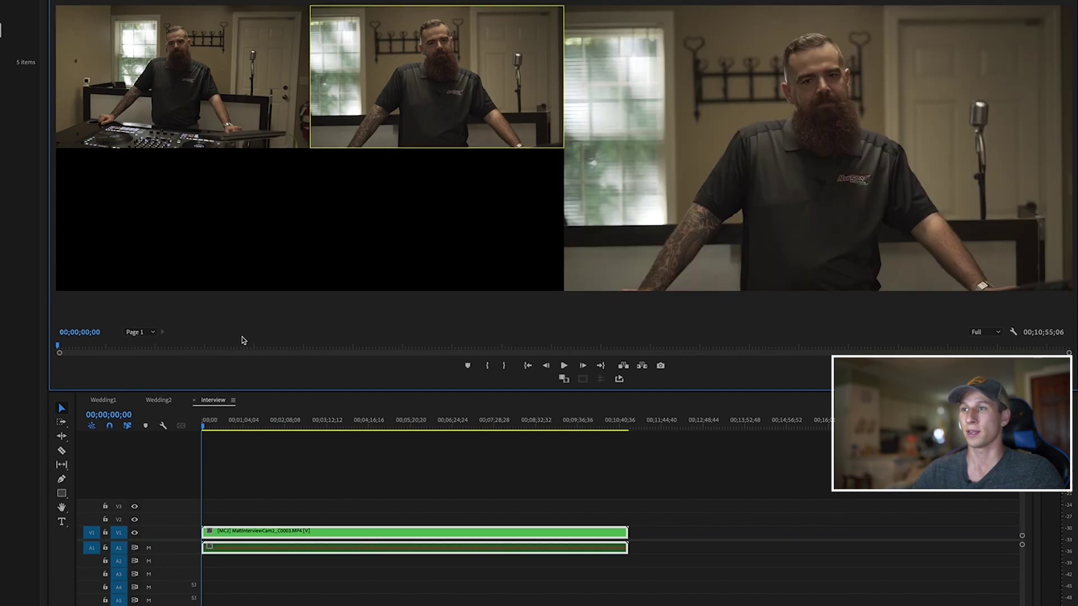
key(1)
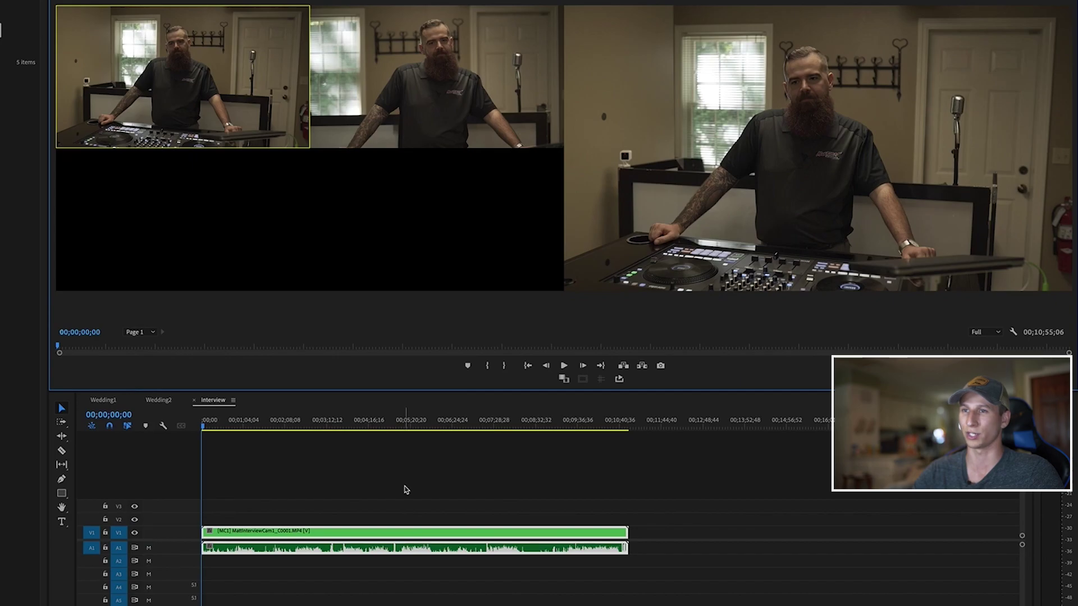
click(149, 432)
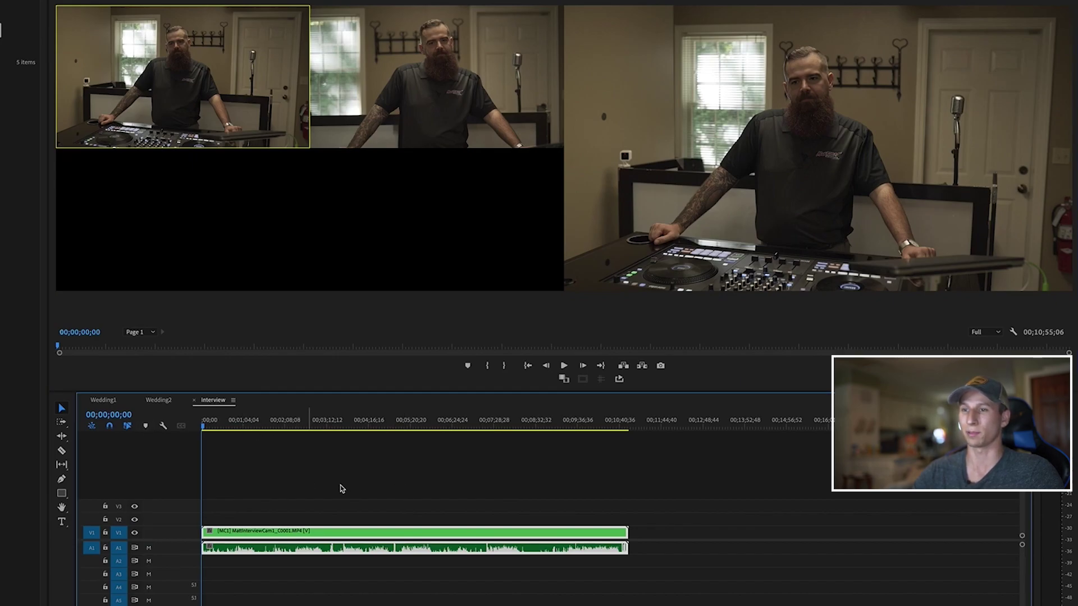
click(300, 477)
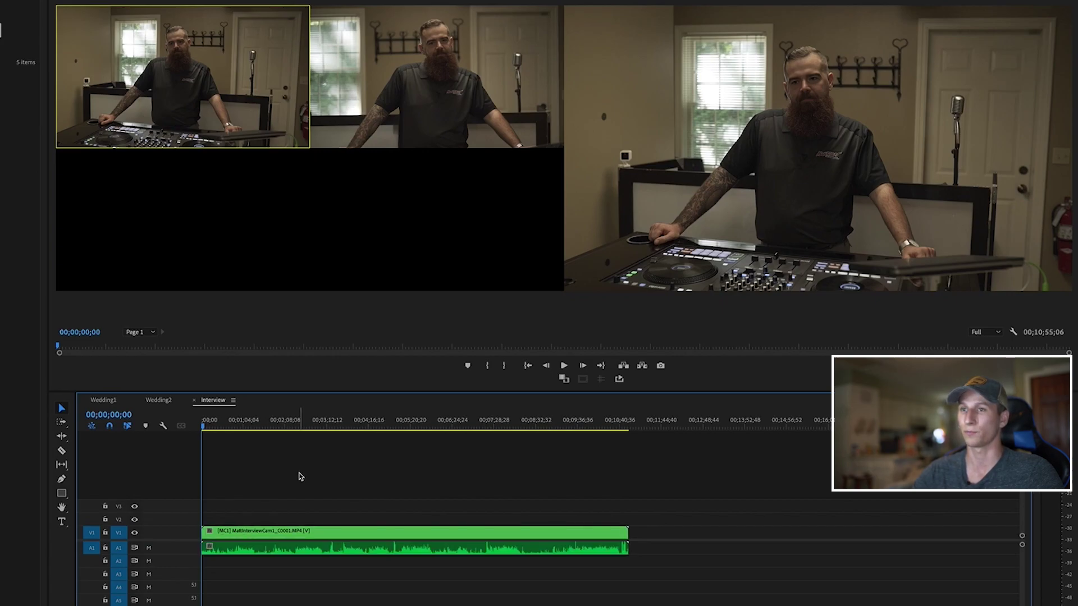
Record live cuts during playback: close-up (2), wide (1), close-up (2), then zoom the timeline in.
key(space)
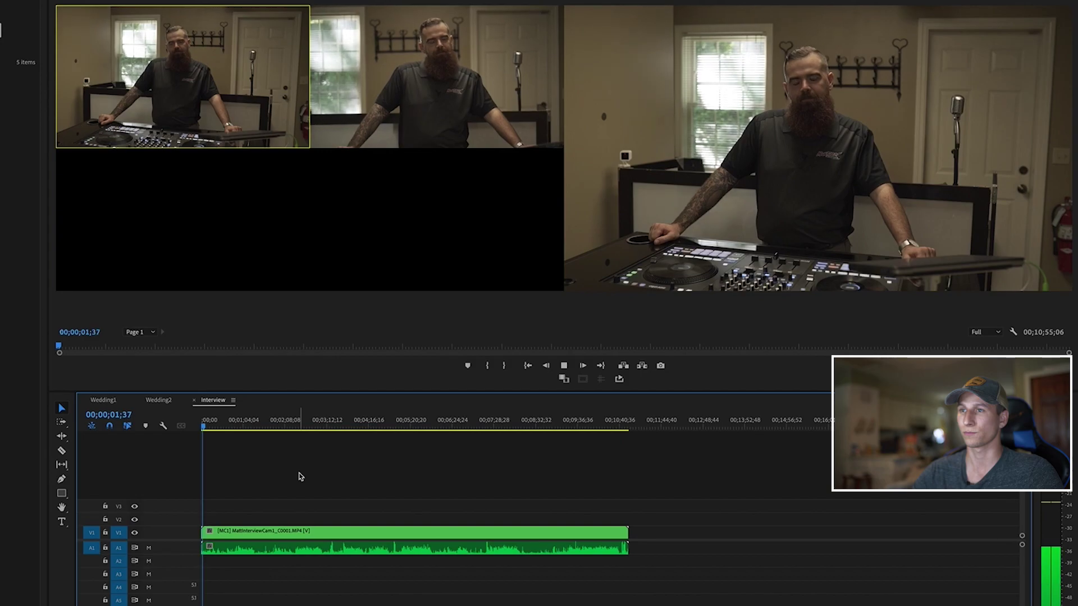
key(2)
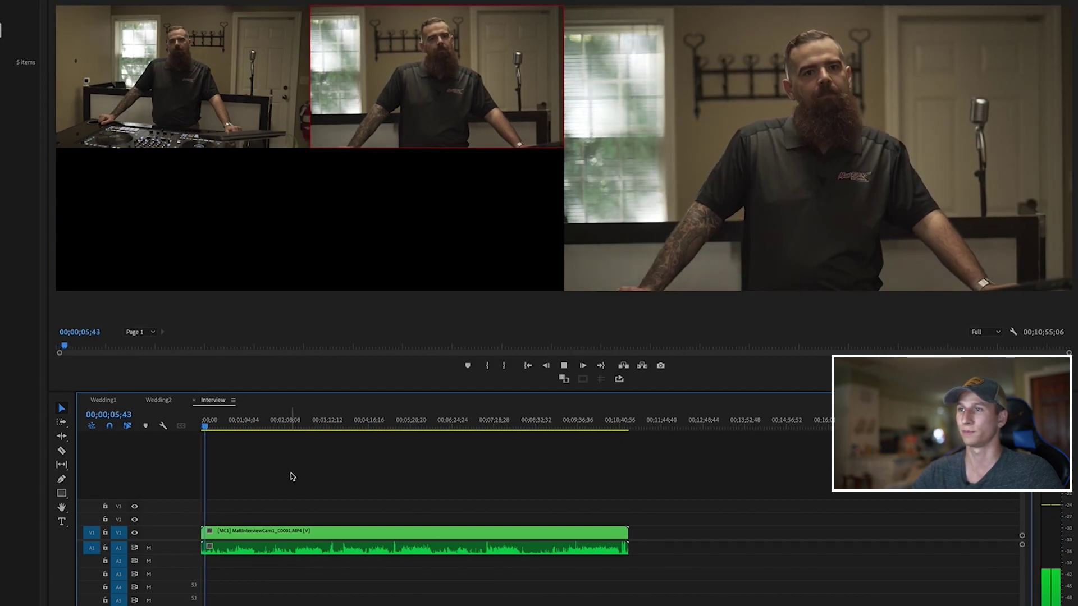
key(1)
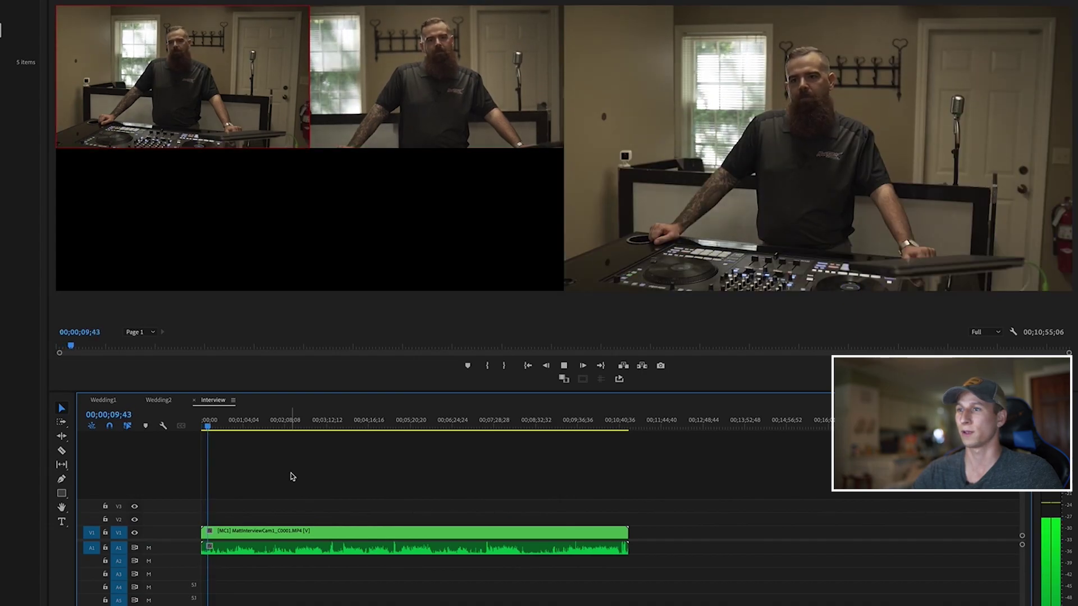
key(2)
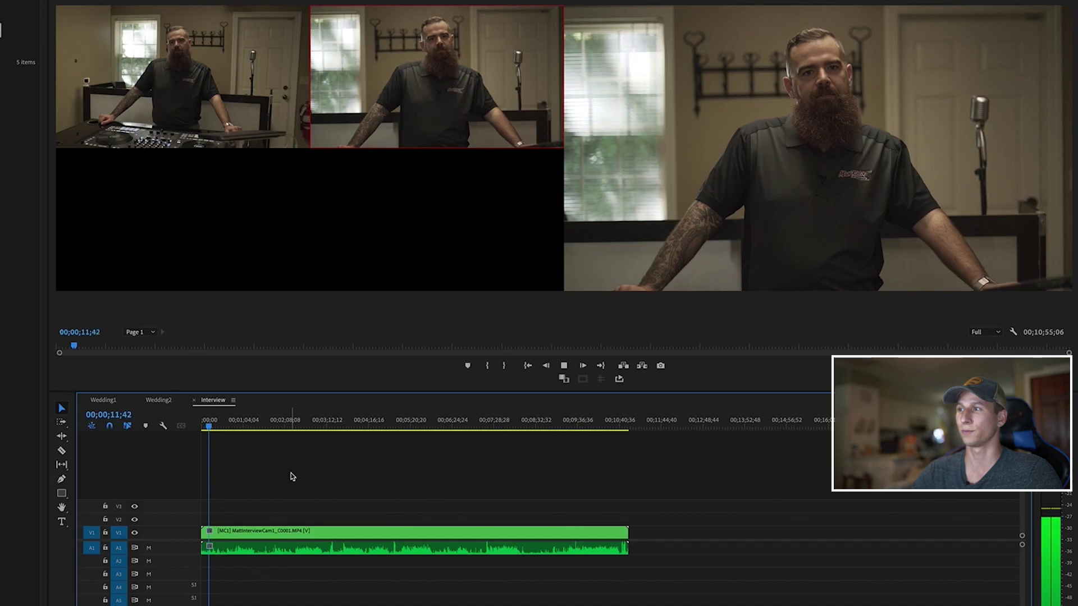
key(space)
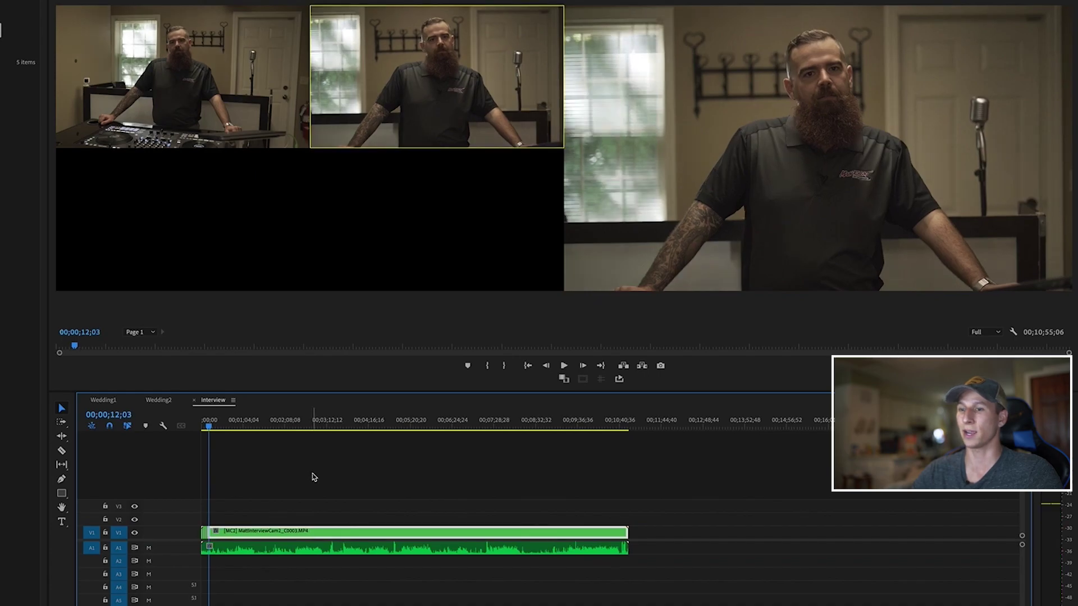
key(=)
key(=)
key(=)
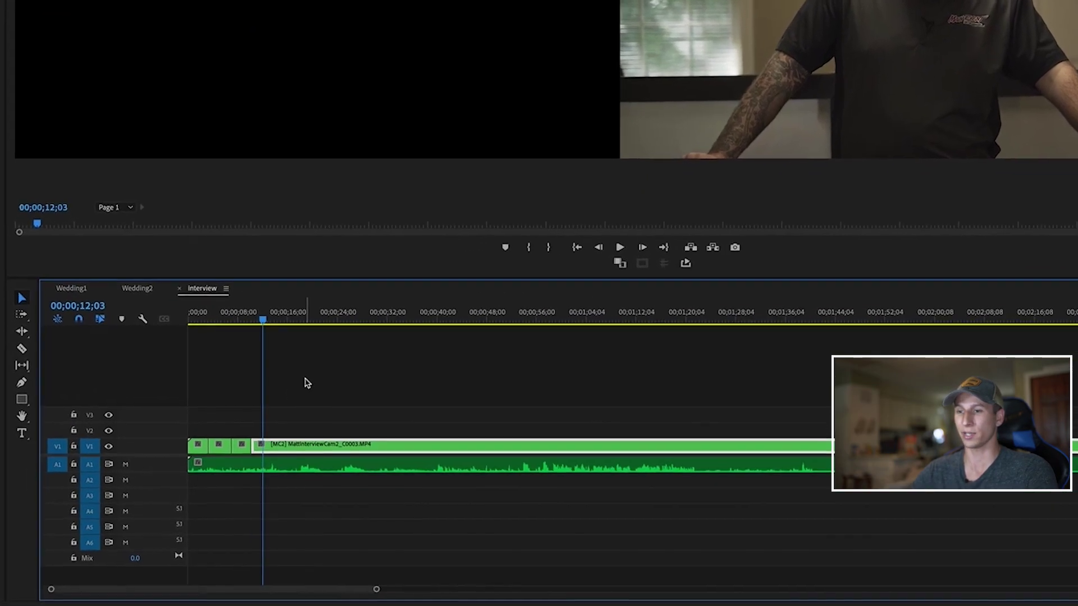
click(307, 383)
Return the playhead to the sequence start and scrub through the first recorded cuts.
key(-)
key(=)
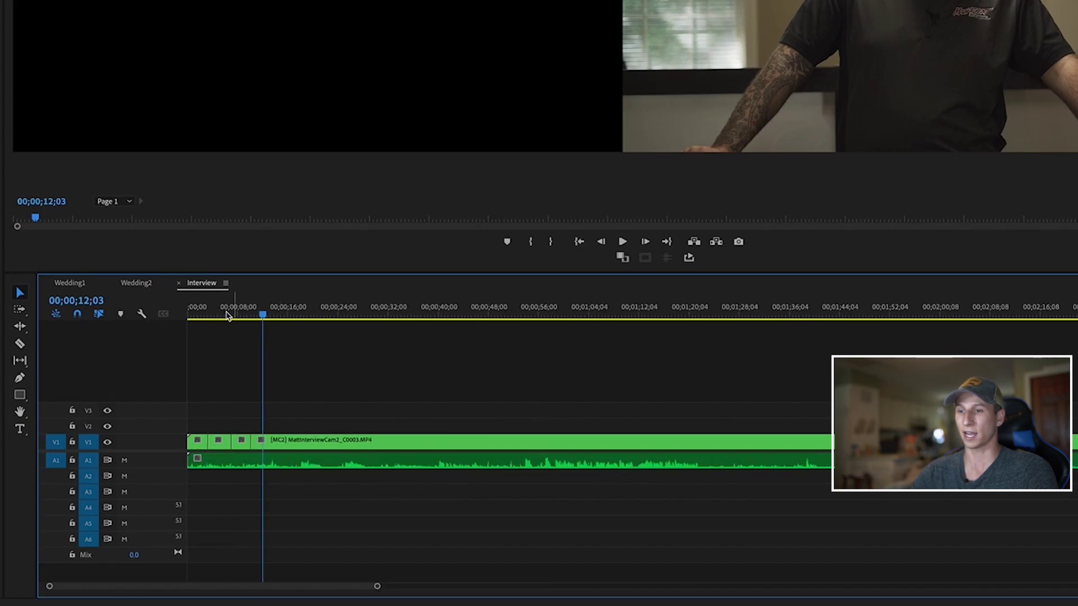
drag(227, 315, 195, 311)
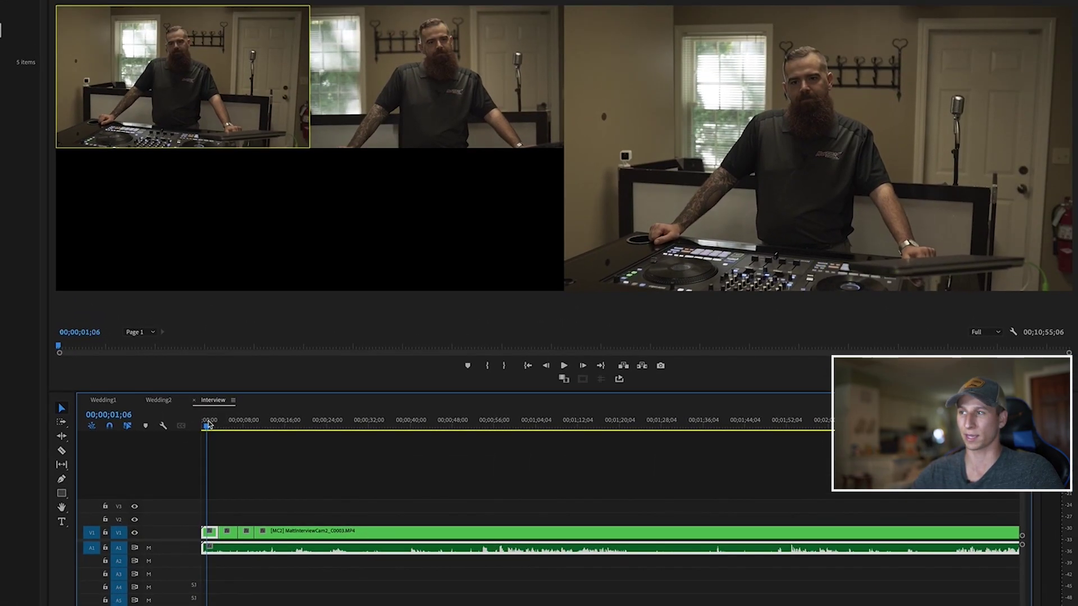
drag(209, 424, 264, 425)
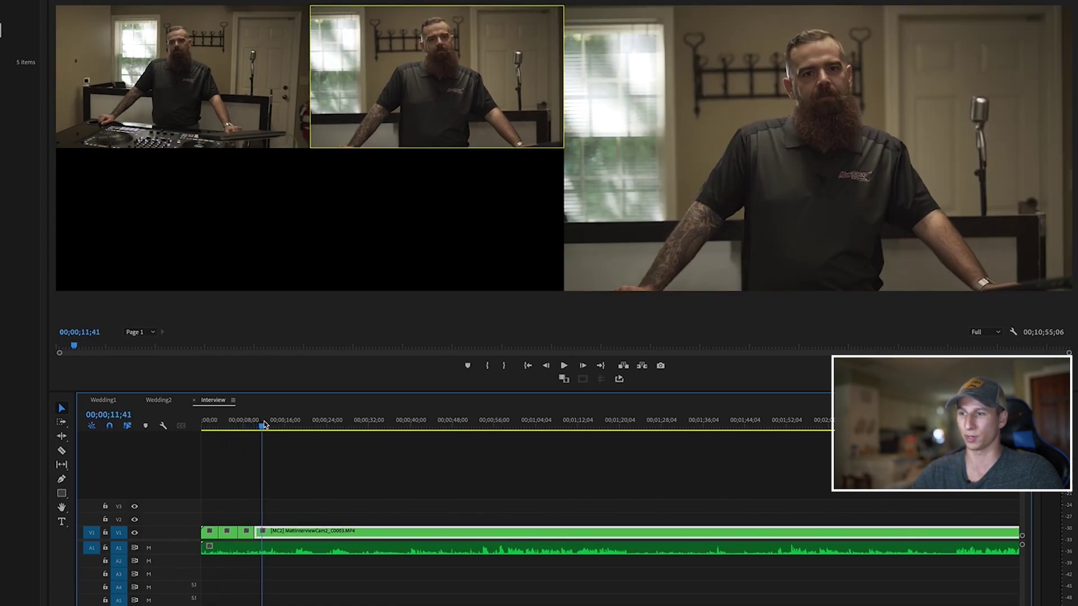
key(minus)
key(minus)
key(minus)
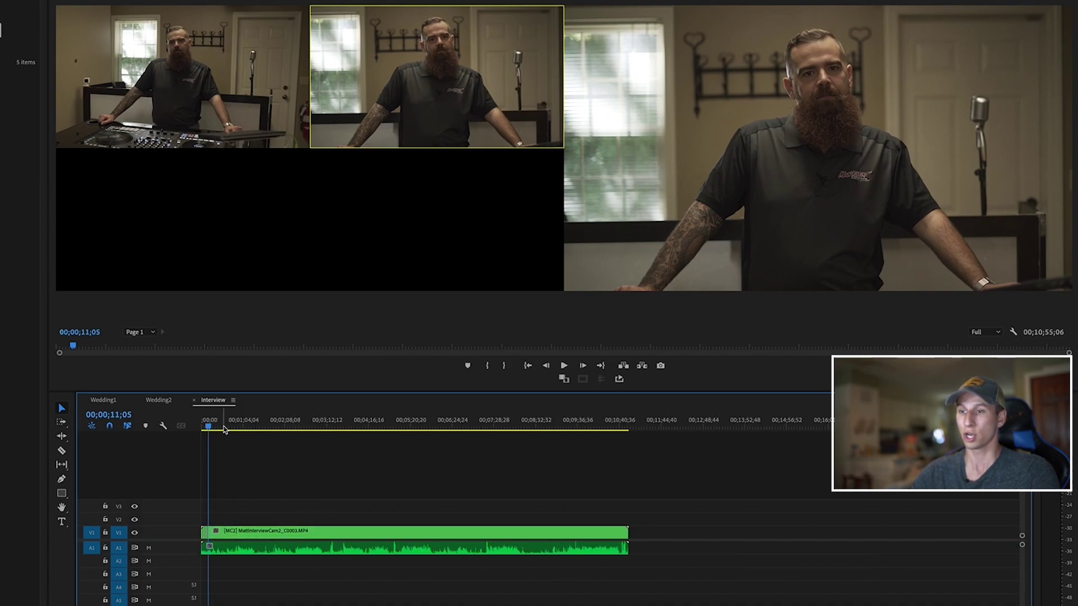
Record more live cuts, alternating wide and close-up angles through about 29 seconds.
key(space)
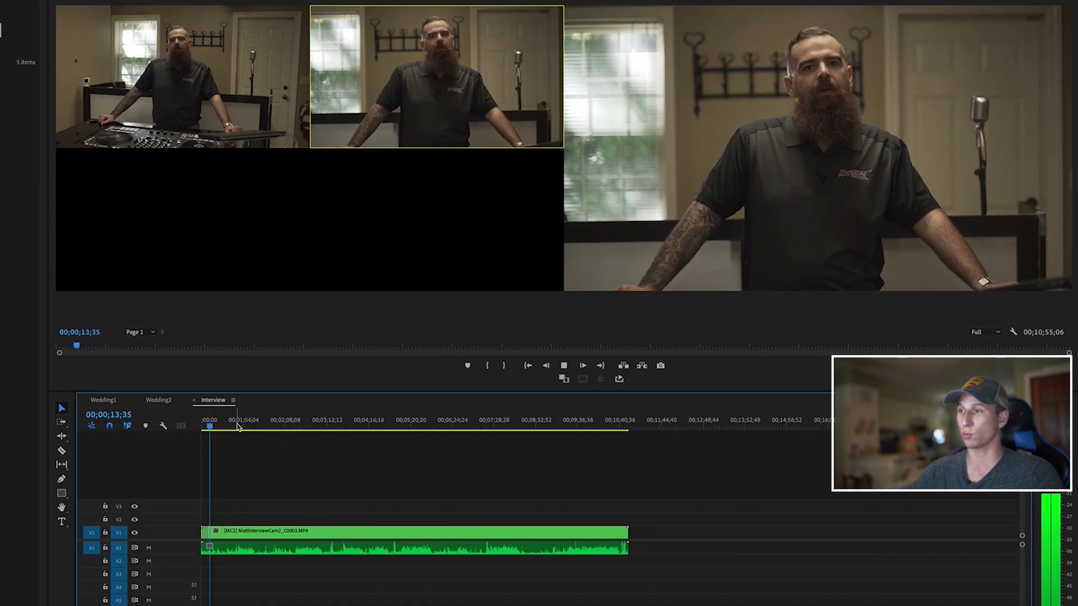
key(1)
key(2)
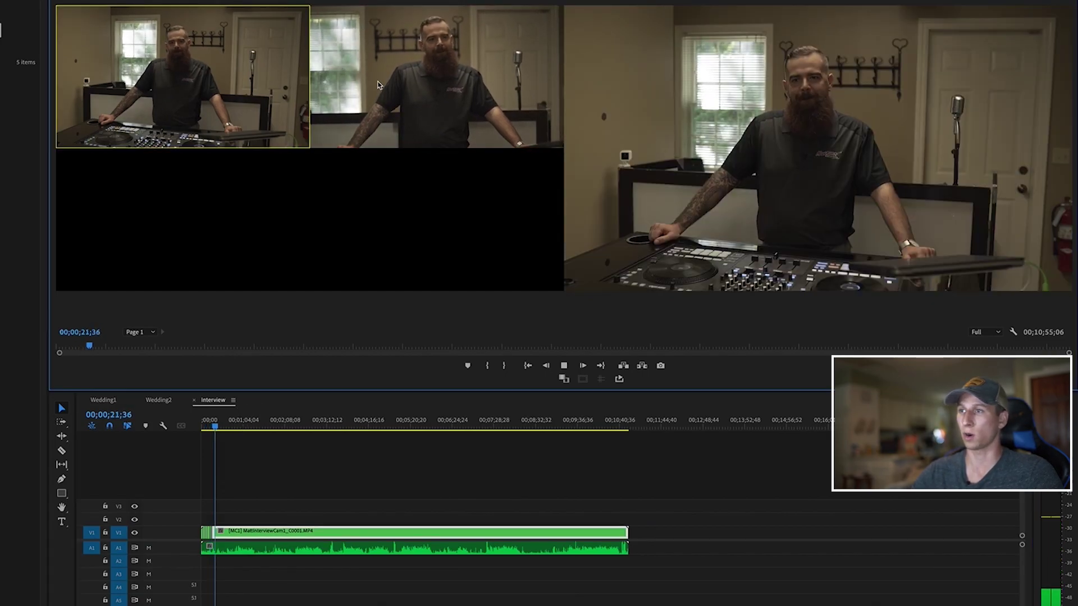
click(377, 84)
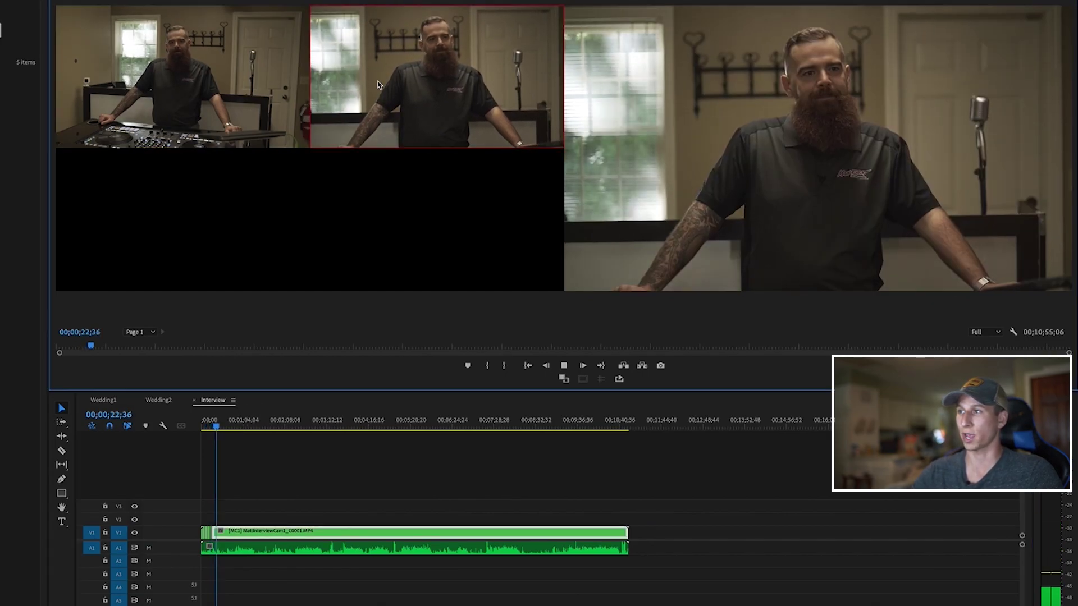
click(222, 48)
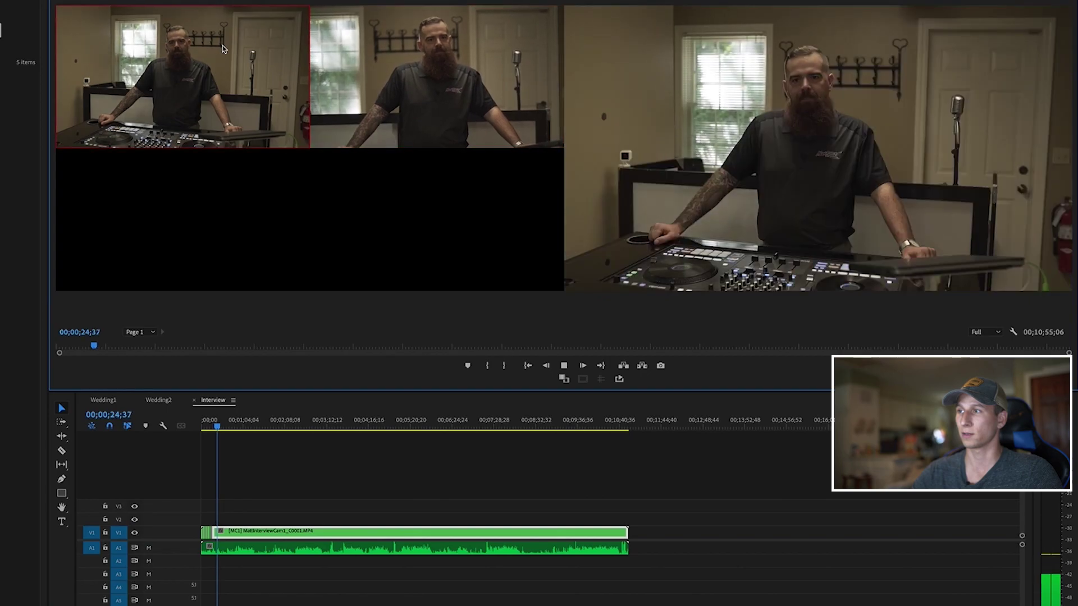
click(396, 48)
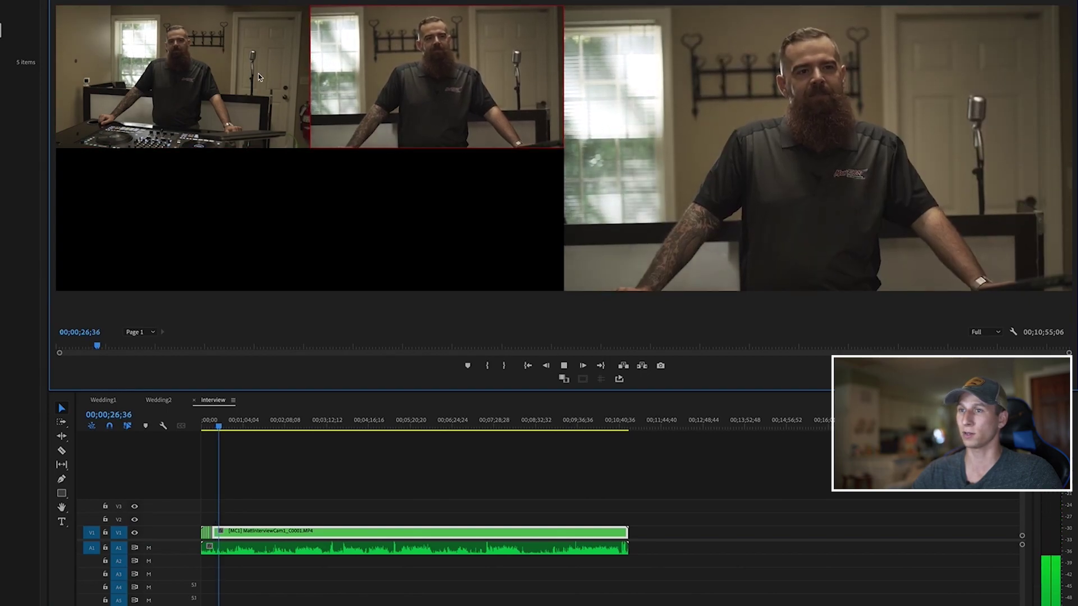
click(183, 73)
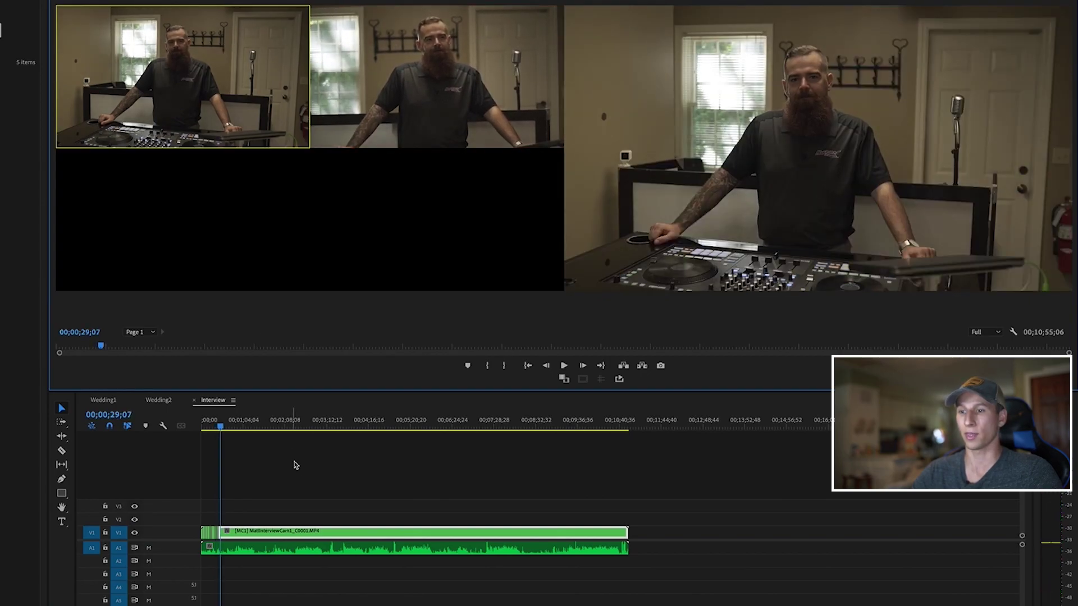
key(space)
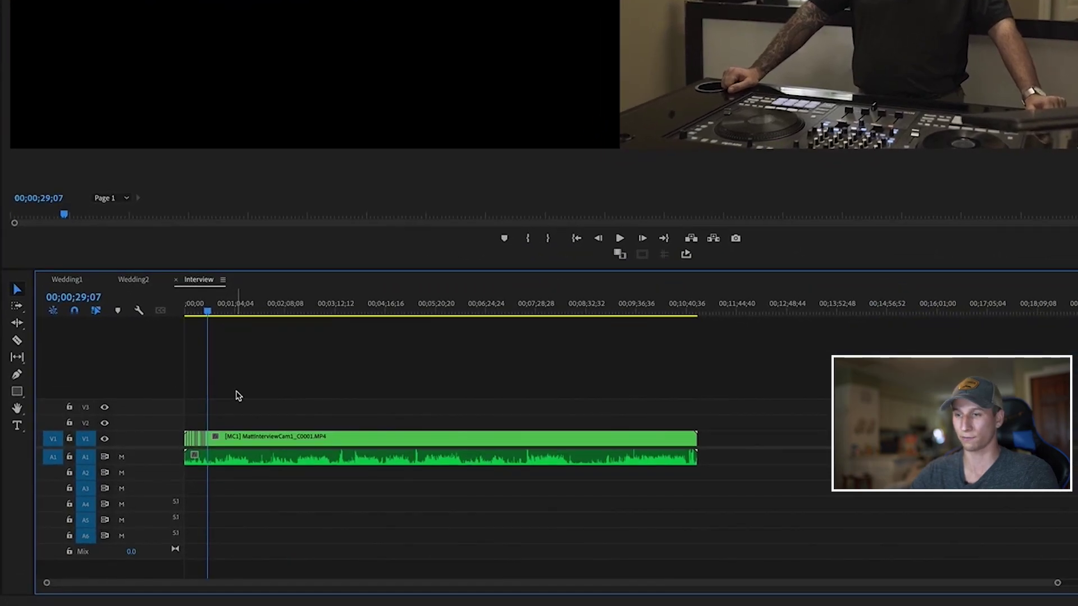
key(equal)
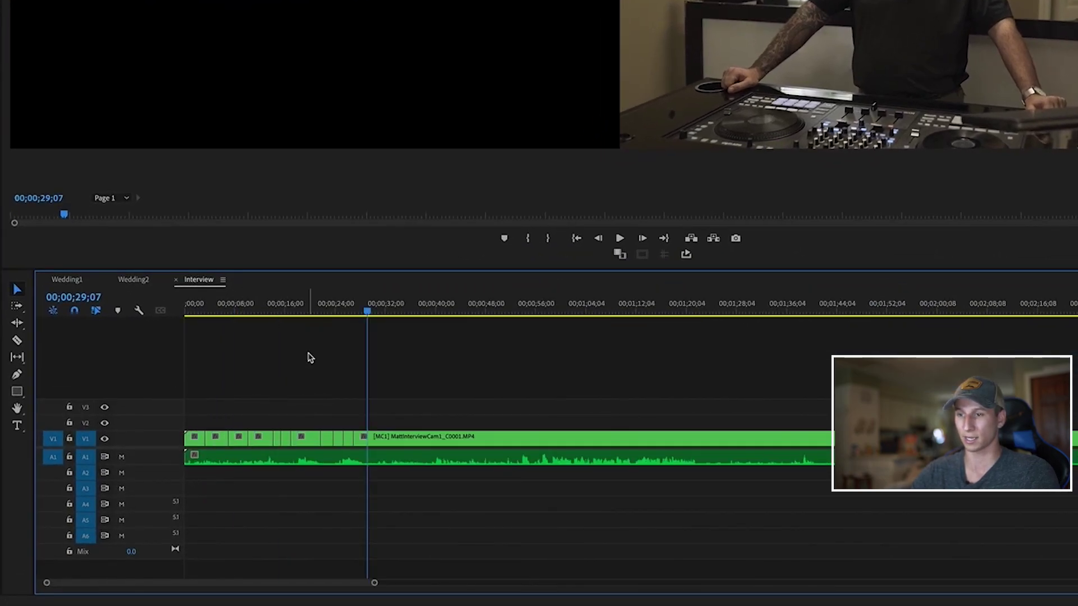
Zoom in on the opening cuts and select the first [MC1] clip with its audio.
click(256, 306)
key(minus)
click(197, 312)
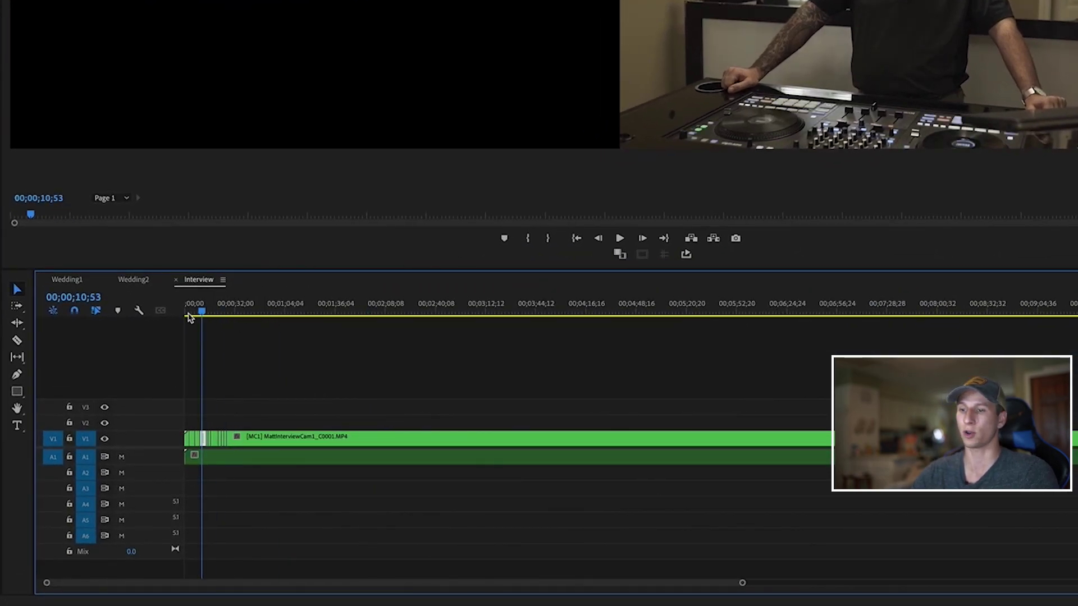
key(equal)
key(equal)
key(equal)
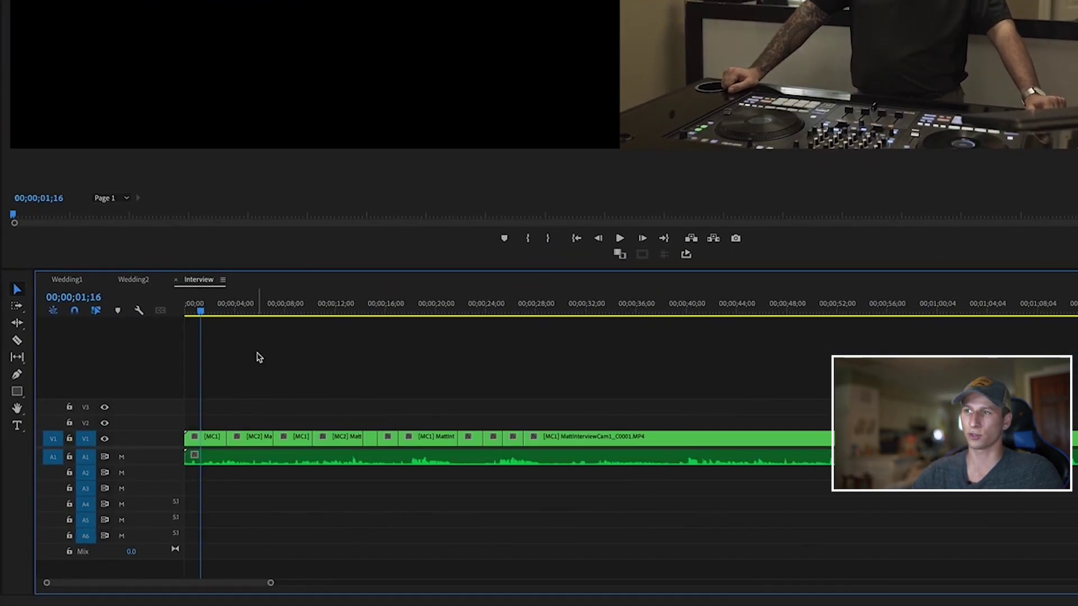
click(213, 445)
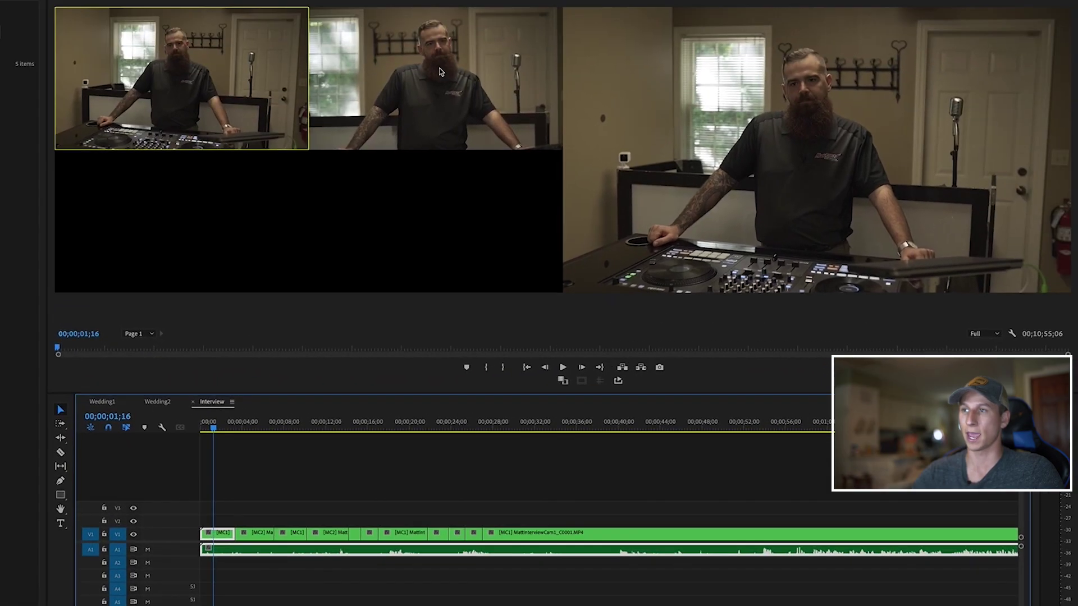
Try the first cut on camera 2, then camera 1, then the close-up while playing.
click(440, 72)
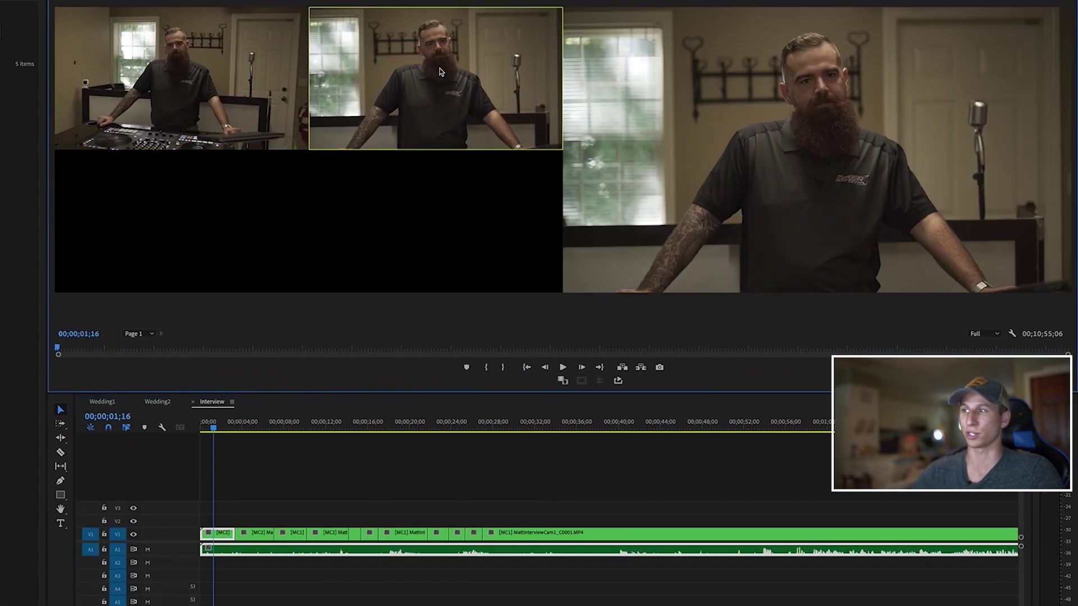
drag(206, 425, 216, 427)
key(1)
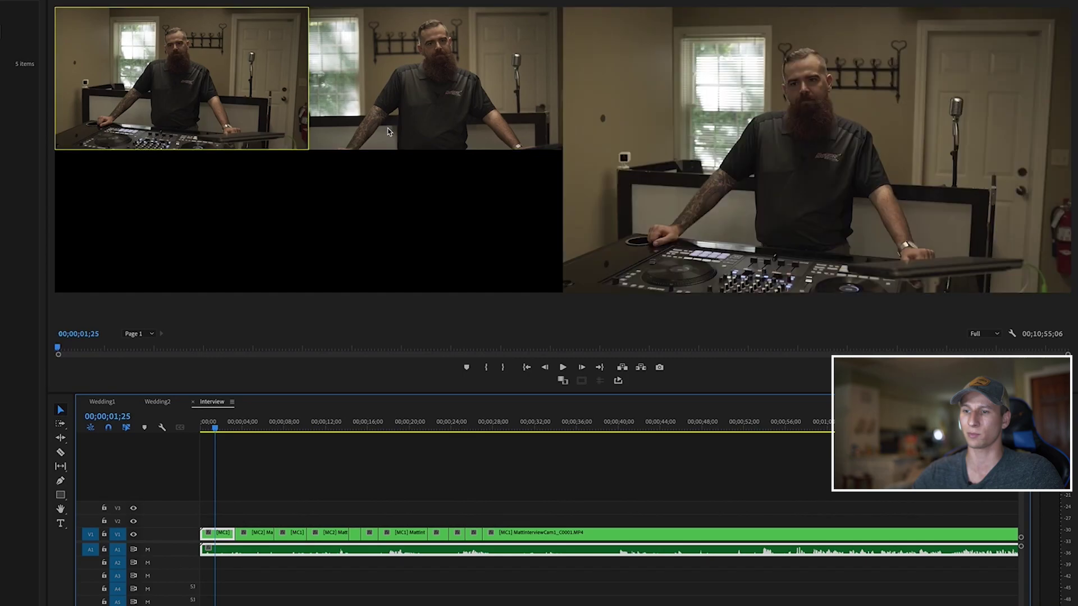
click(225, 533)
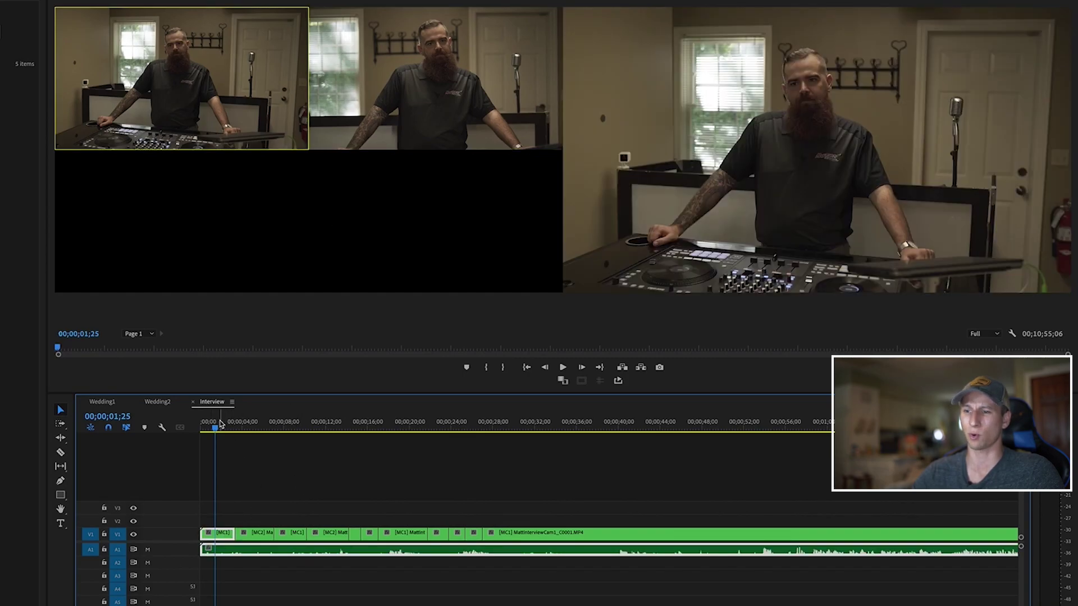
drag(220, 425, 196, 425)
key(space)
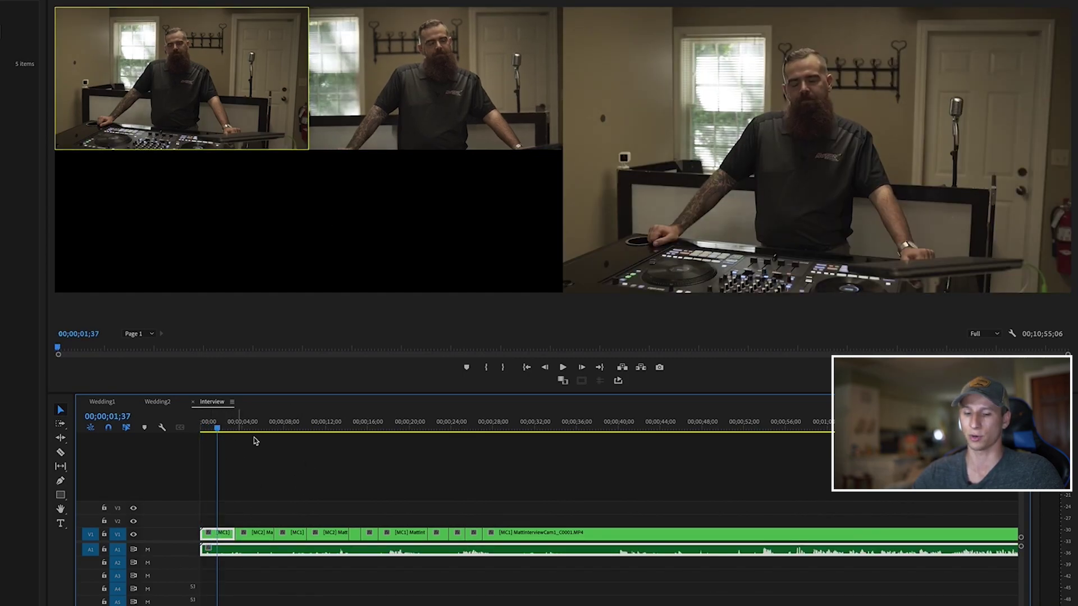
key(2)
Revert the opening segment to camera 1 and reselect that first segment.
click(208, 425)
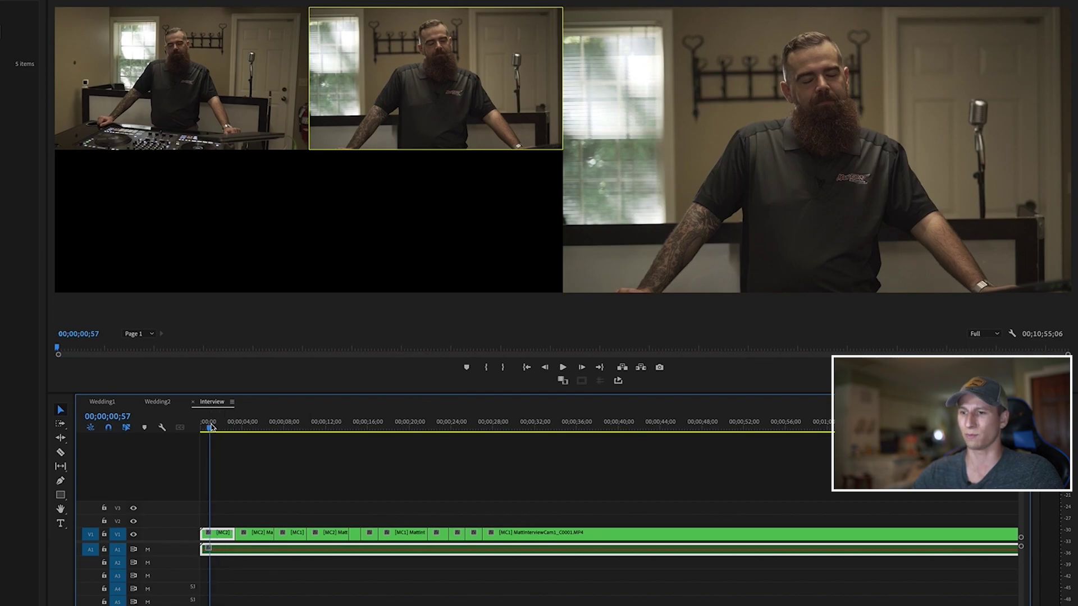
click(305, 563)
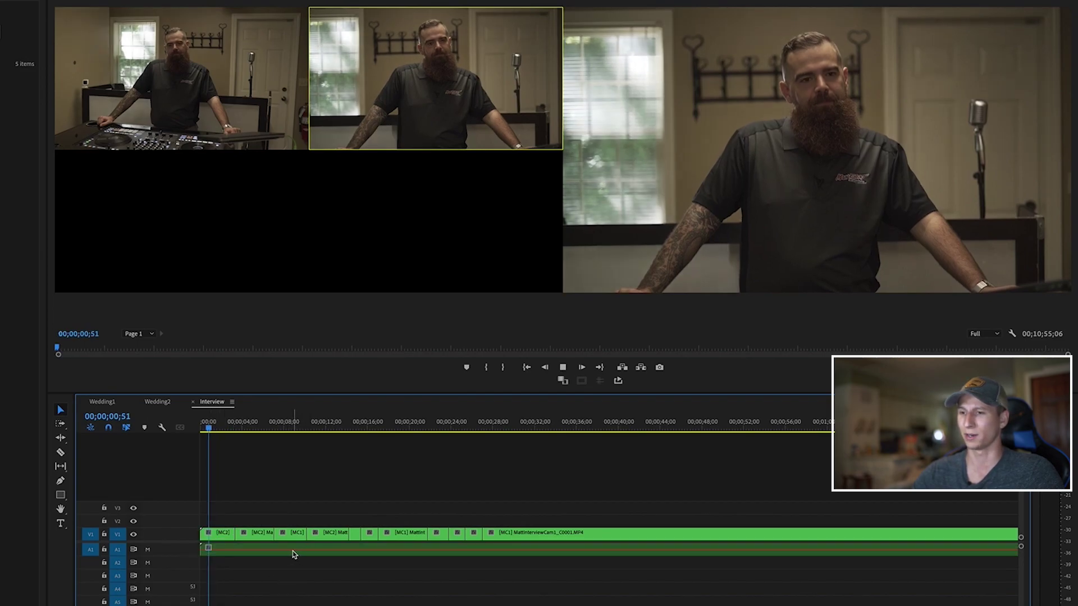
key(space)
click(266, 545)
key(1)
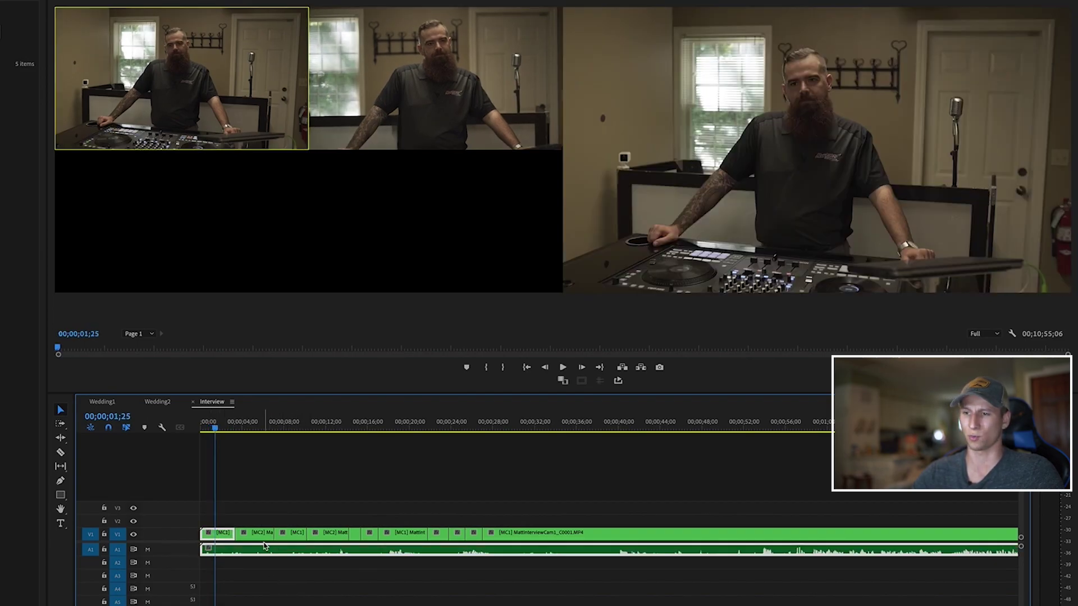
click(208, 426)
click(259, 489)
click(222, 542)
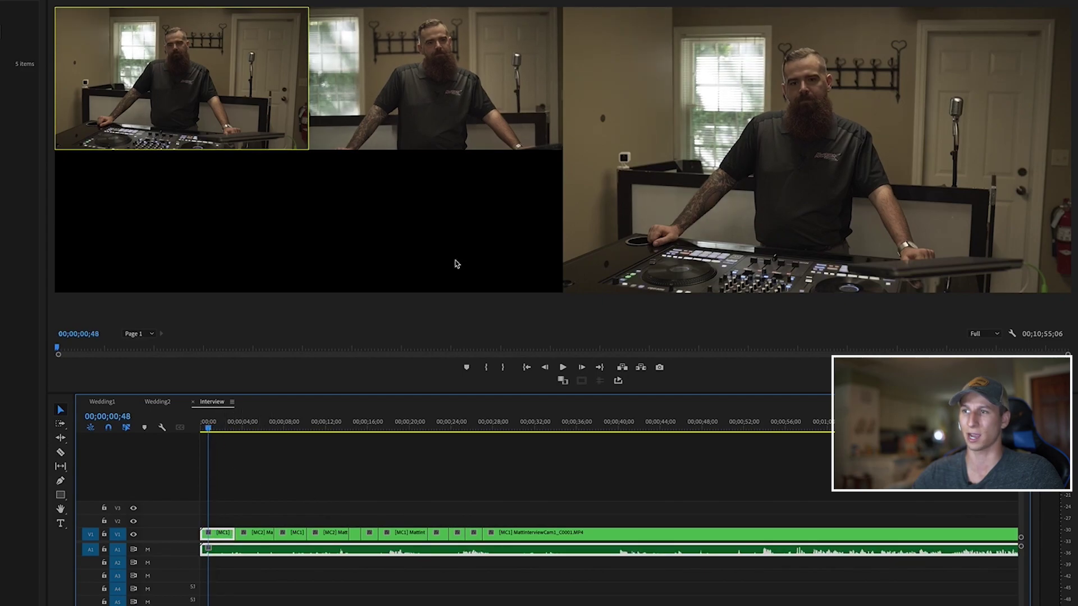
Switch the first segment to camera 2 and scrub to review the first angle change.
click(433, 83)
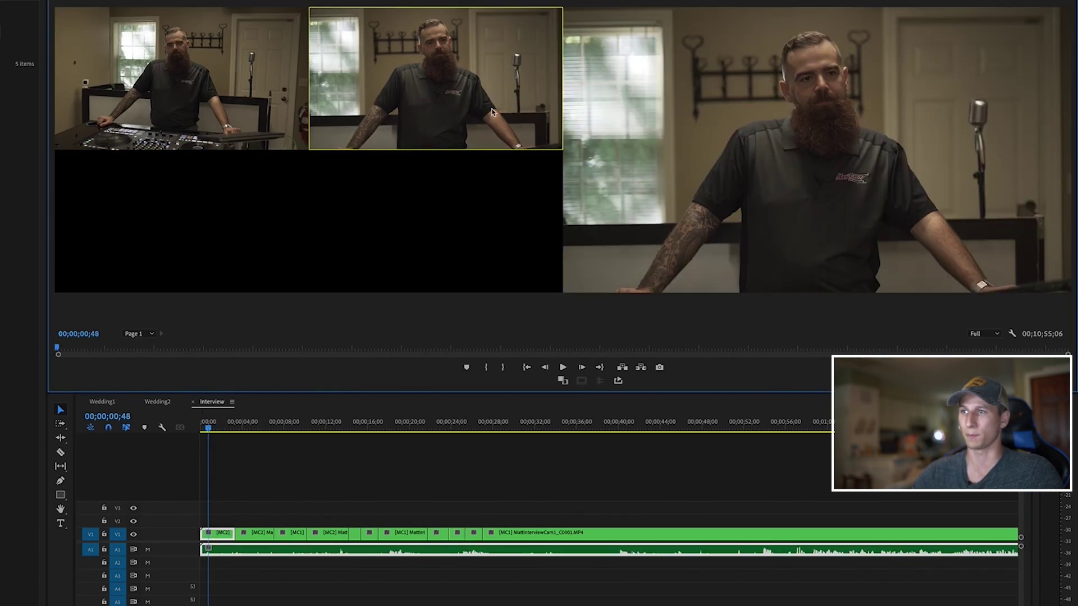
key(space)
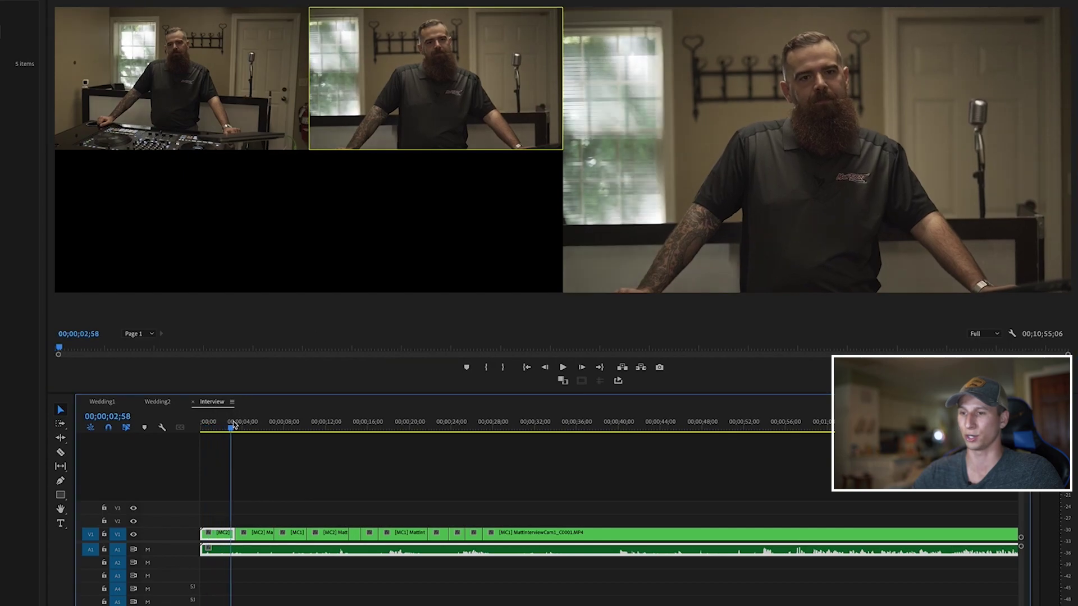
click(249, 543)
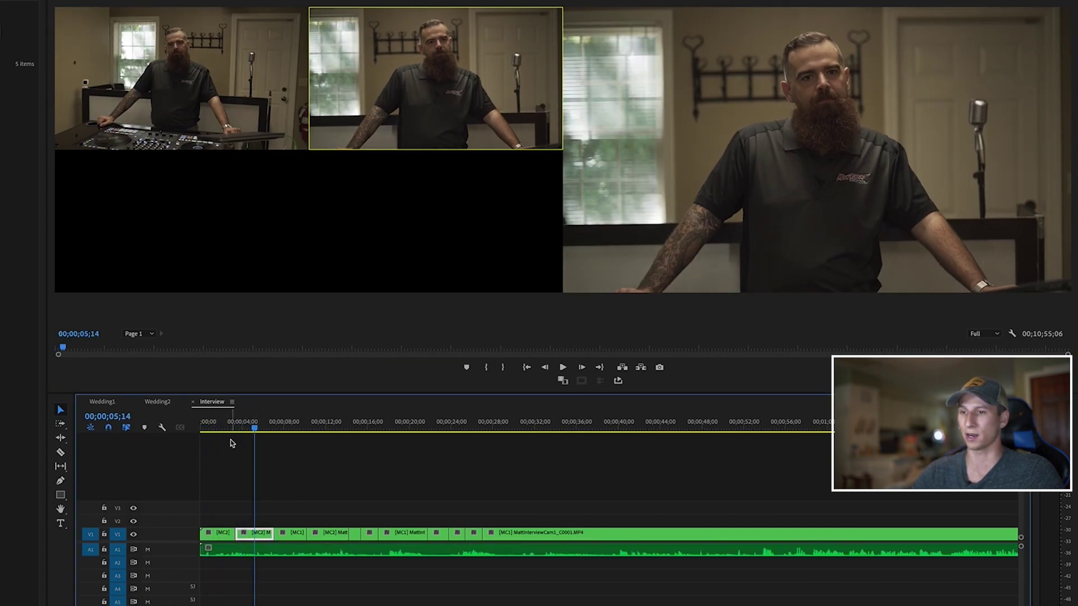
drag(233, 428, 254, 428)
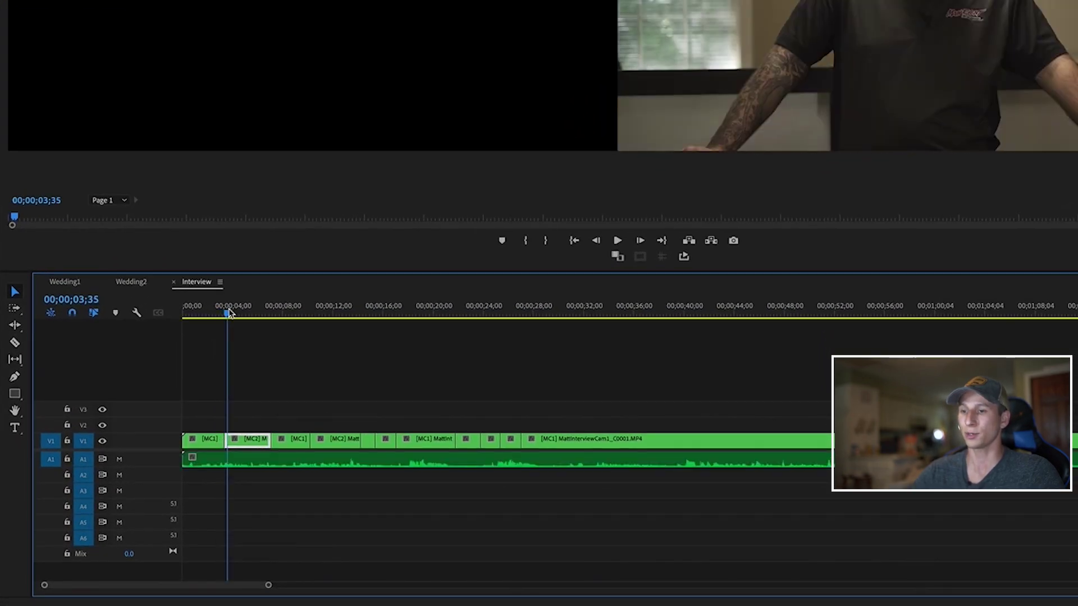
drag(233, 429, 239, 427)
mouse_move(230, 312)
mouse_down()
mouse_move(213, 312)
mouse_move(239, 313)
mouse_move(213, 312)
mouse_move(225, 315)
mouse_up()
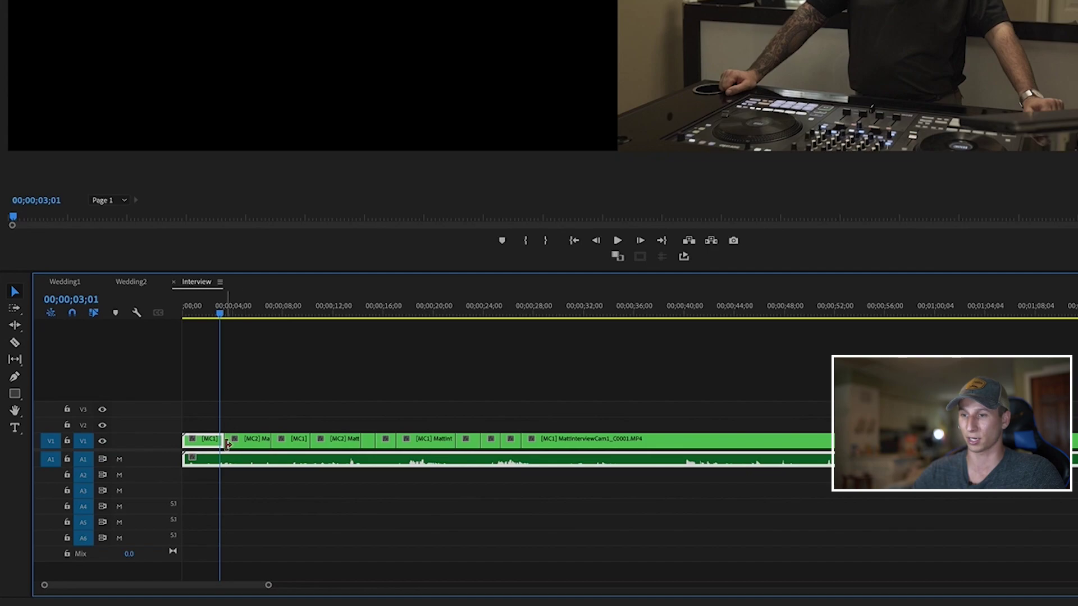
Choose the Rolling Edit Tool from the Ripple Edit flyout and zoom to the first cuts.
key(b)
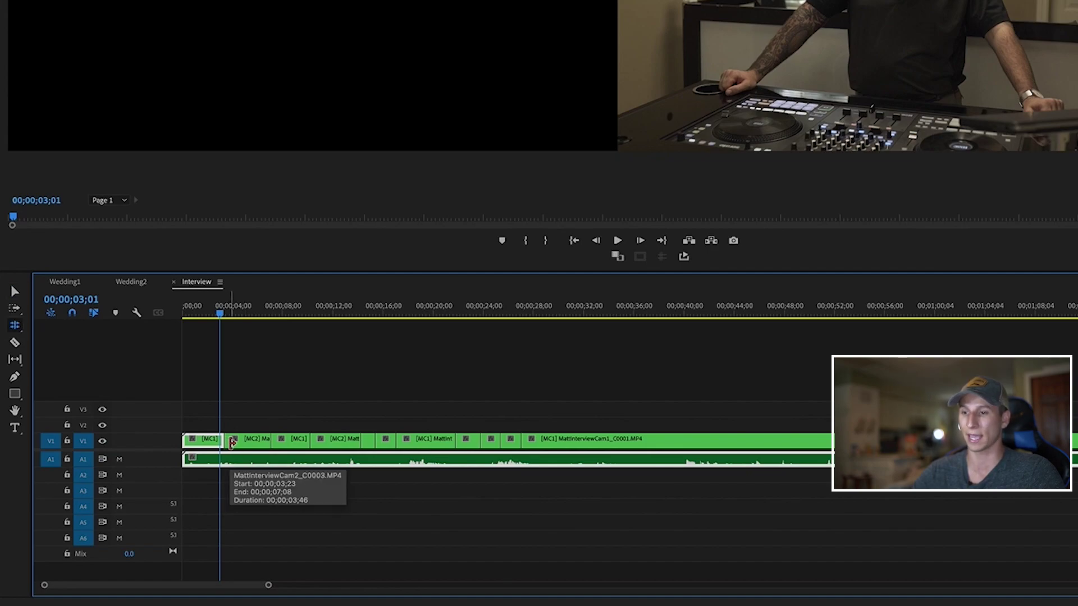
click(17, 327)
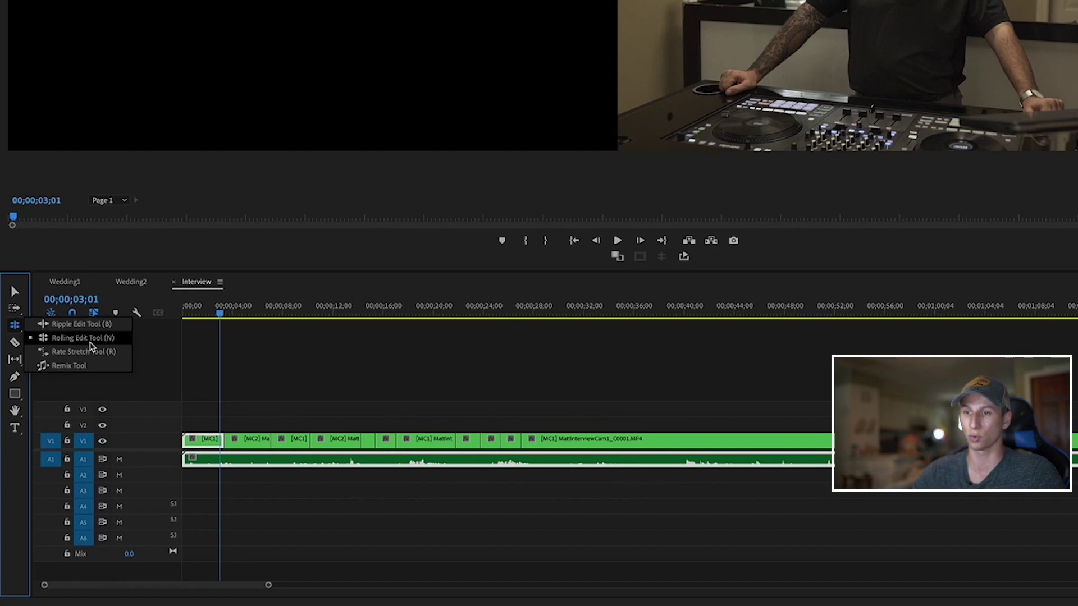
click(90, 339)
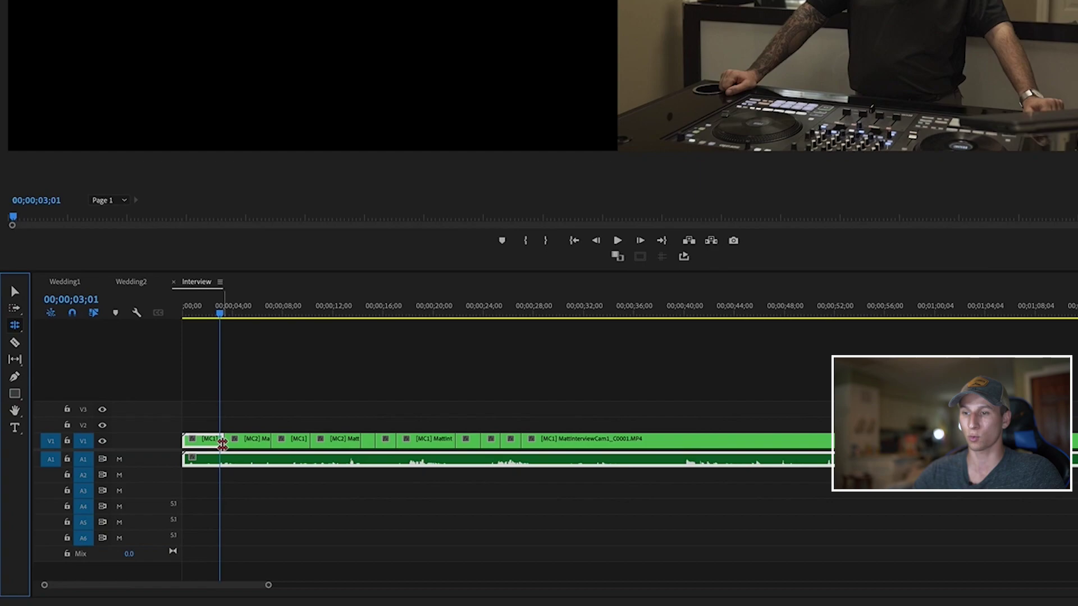
key(equal)
key(equal)
key(equal)
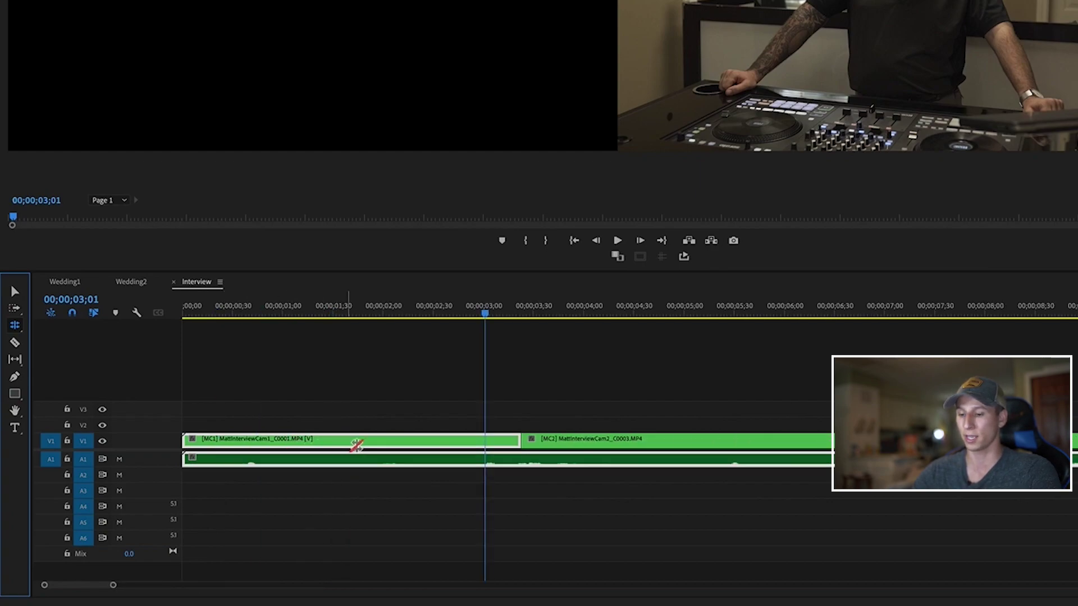
key(minus)
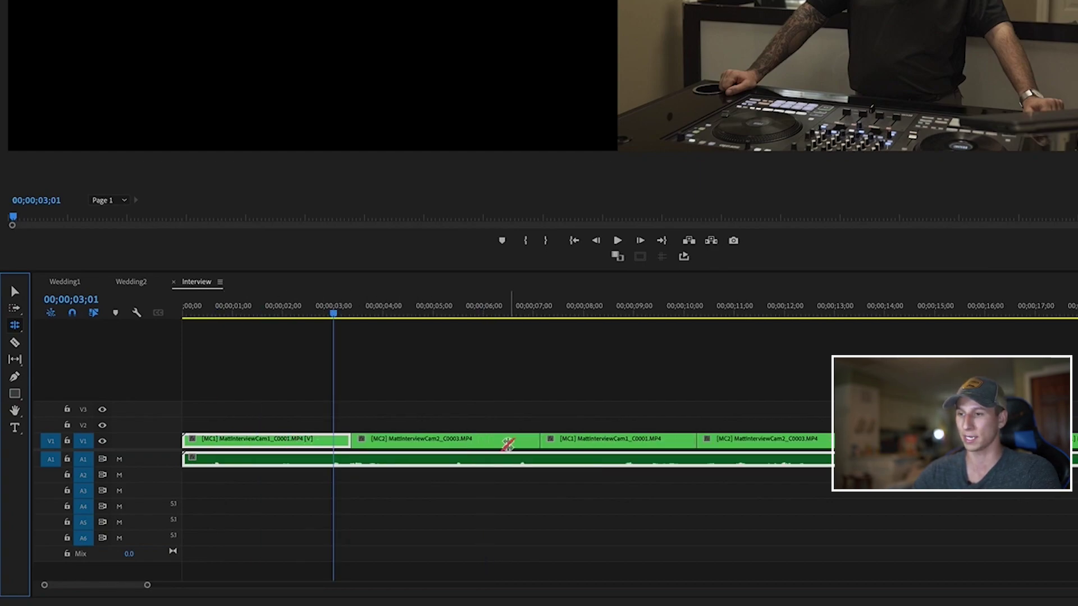
Roll the first V1 edit about 22 frames earlier, then later to roughly 4.5 seconds.
click(350, 443)
drag(351, 443, 331, 443)
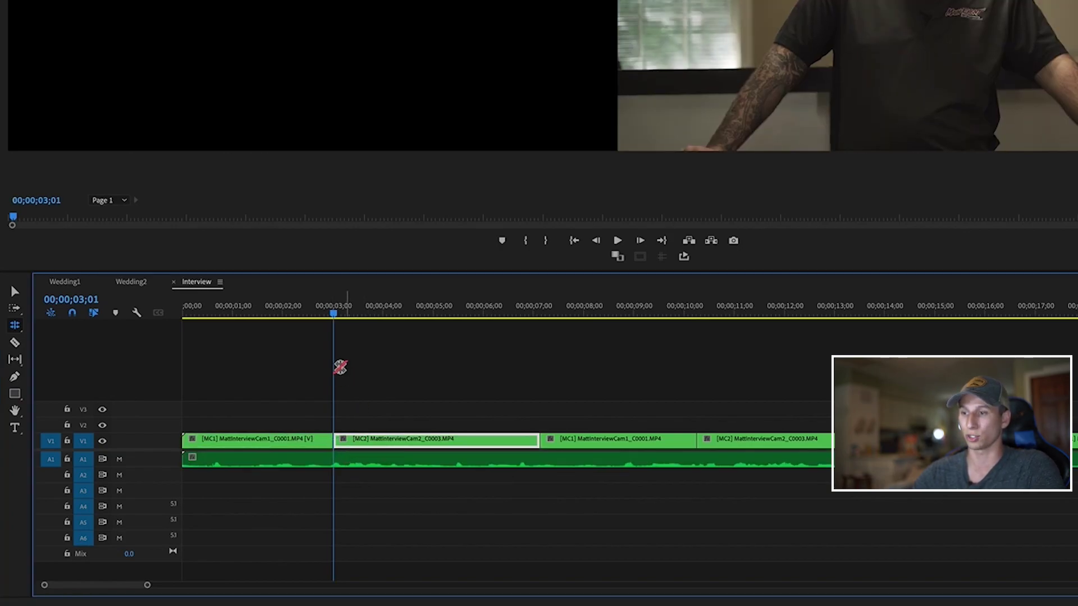
click(318, 312)
drag(317, 313, 310, 316)
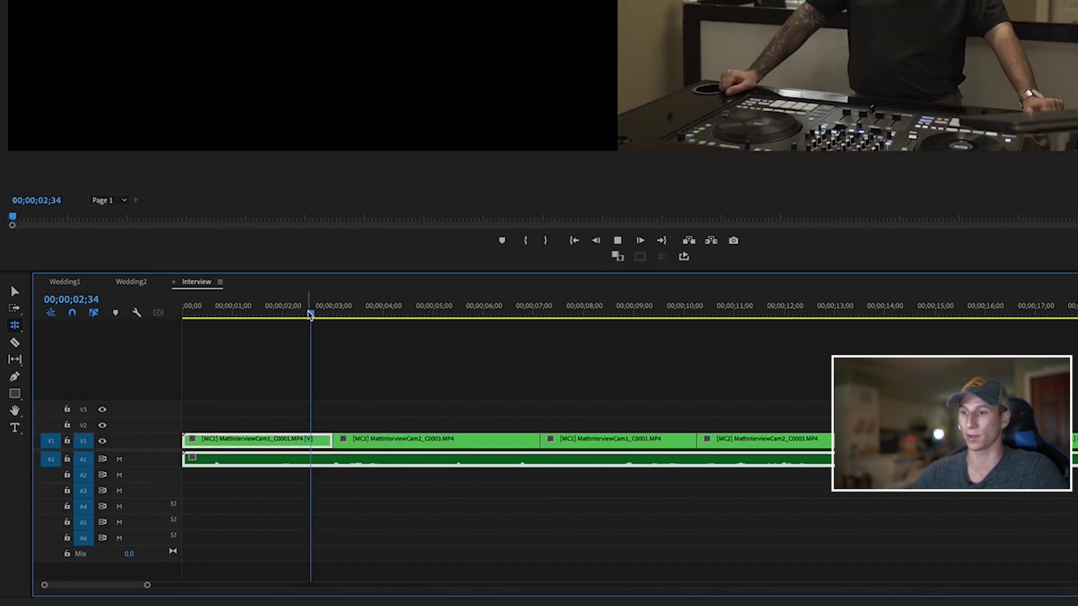
key(space)
key(space)
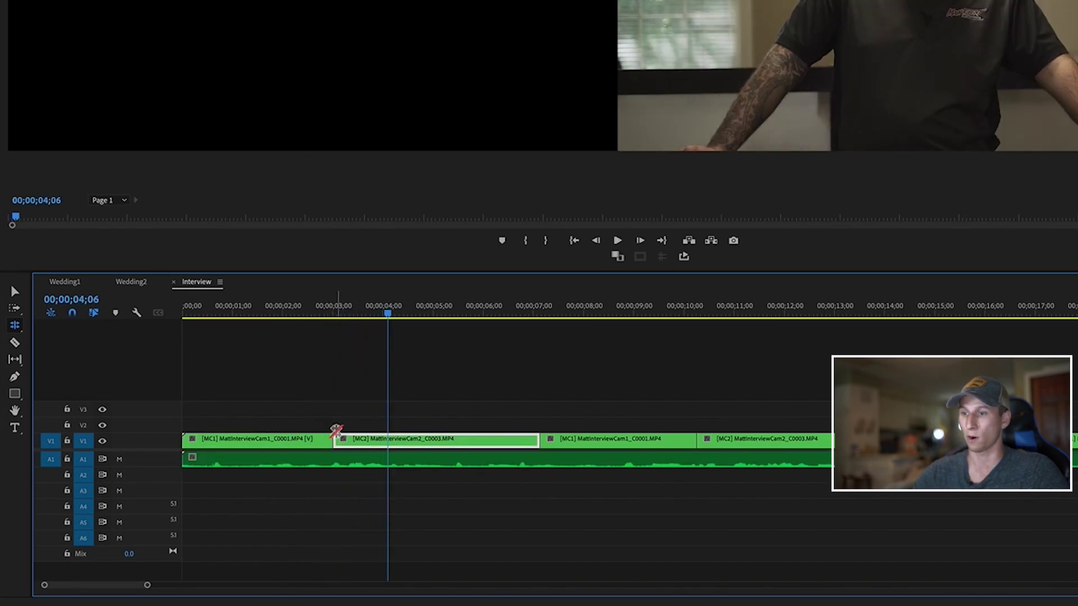
drag(335, 441, 413, 442)
drag(324, 313, 377, 312)
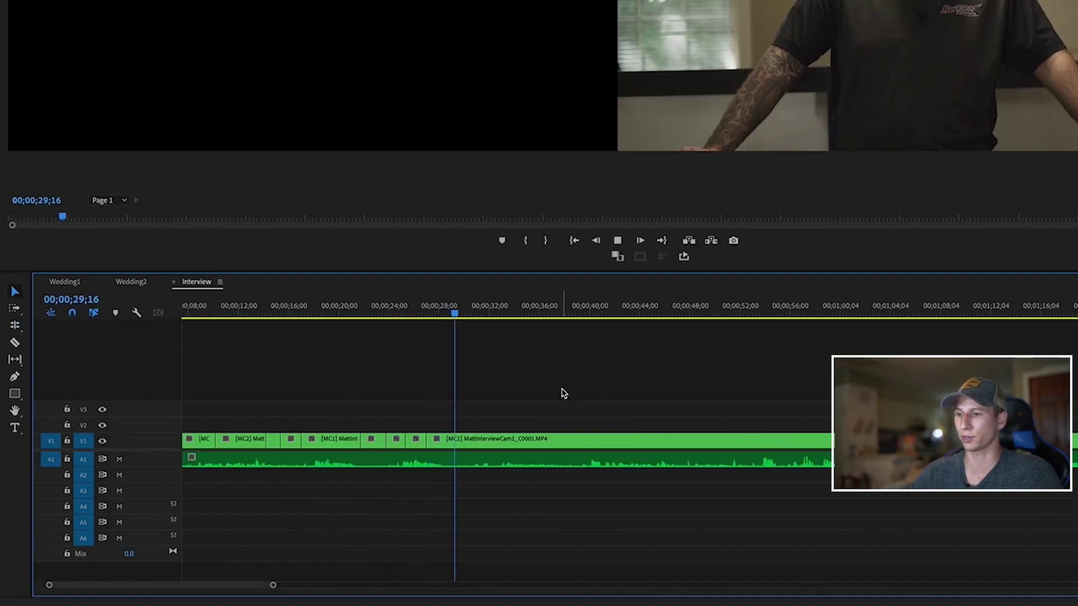
Cut to camera 2 at about 31 seconds, undoing a stray razor cut.
key(2)
key(space)
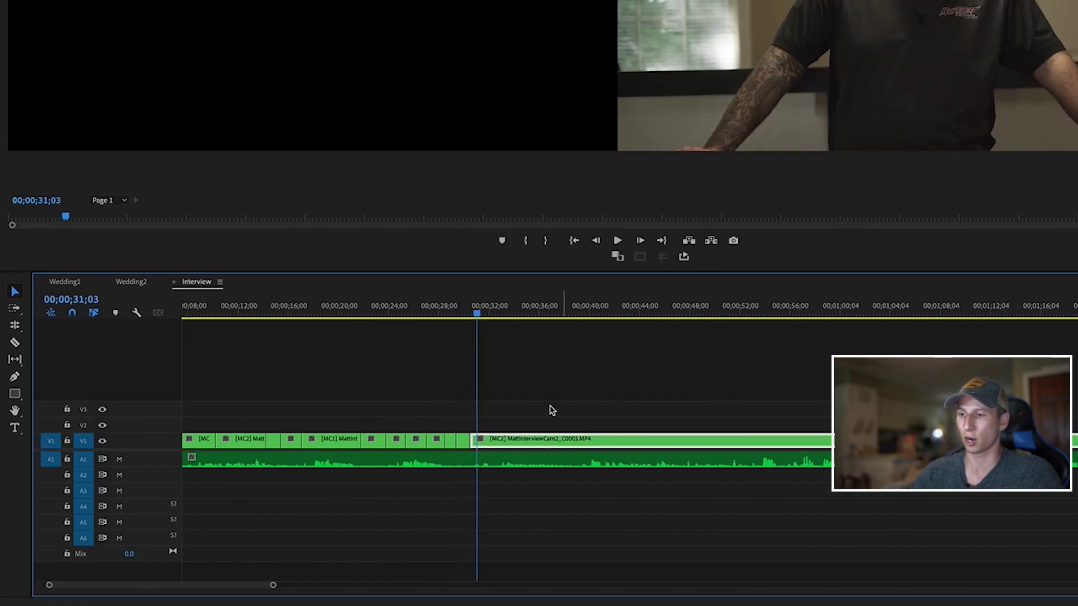
key(c)
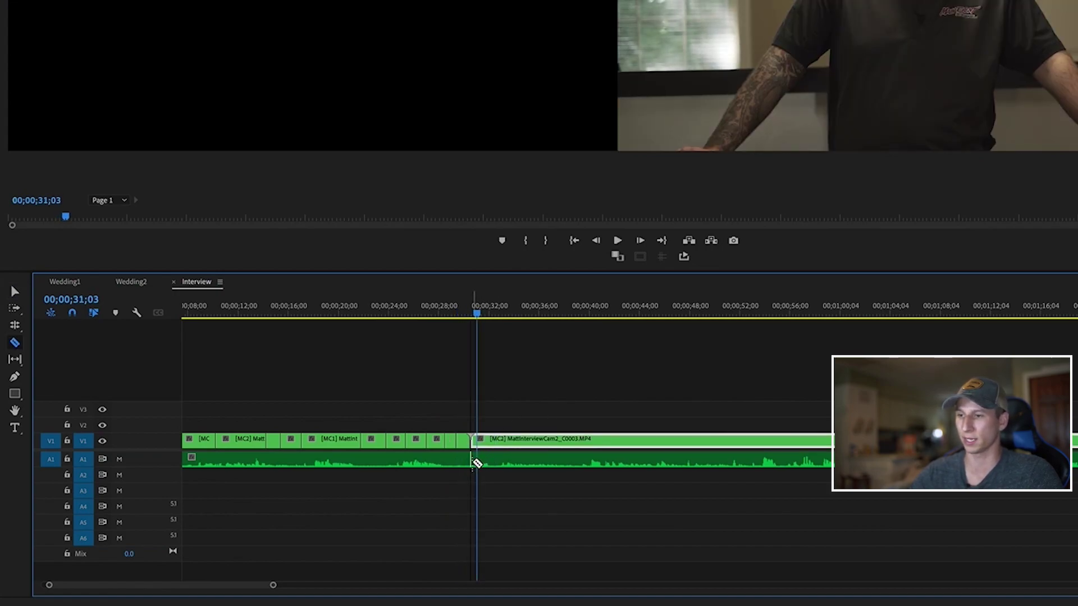
click(492, 440)
key(ctrl+z)
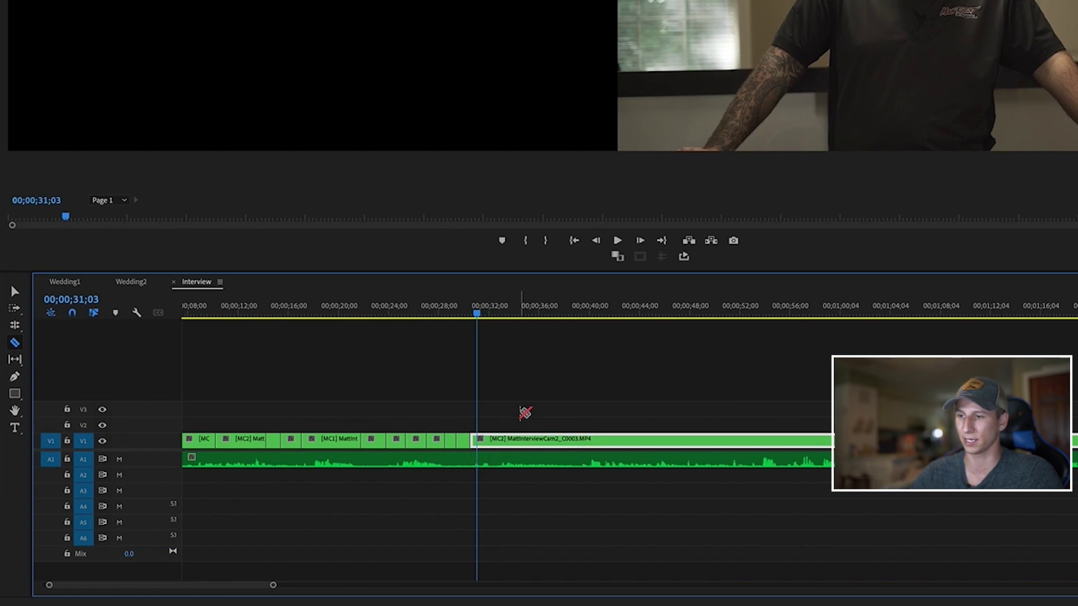
key(v)
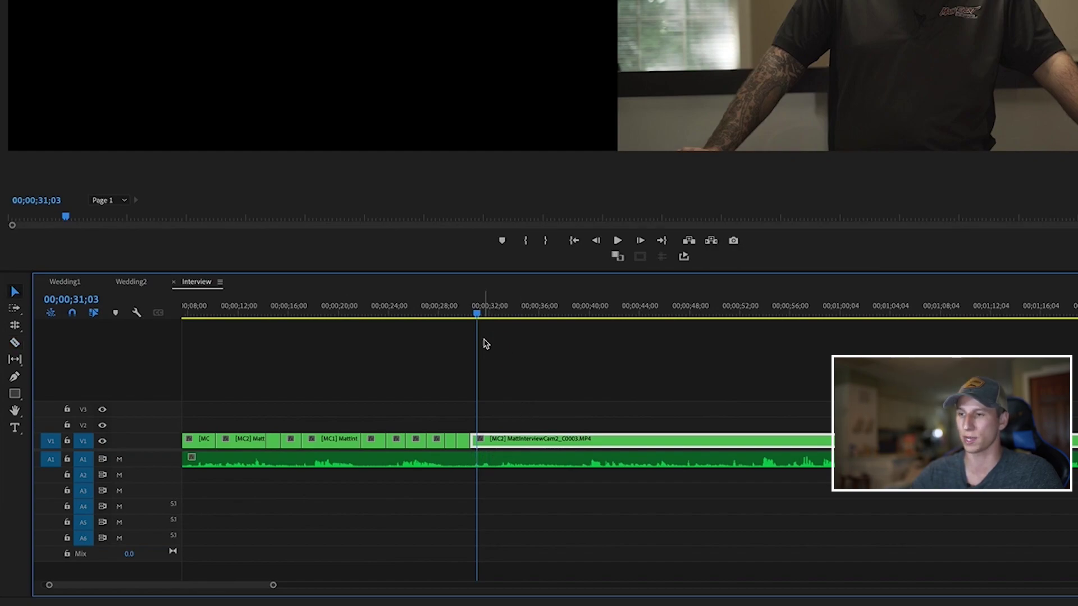
Ripple-trim the start of the [MC1] clip at 18;02.
click(476, 312)
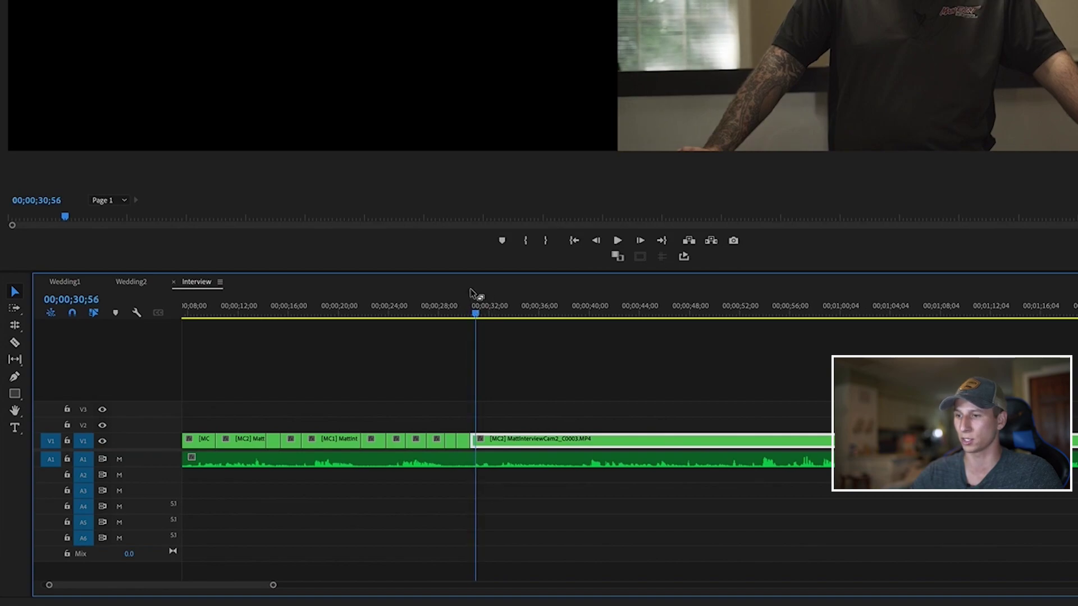
drag(475, 309, 499, 310)
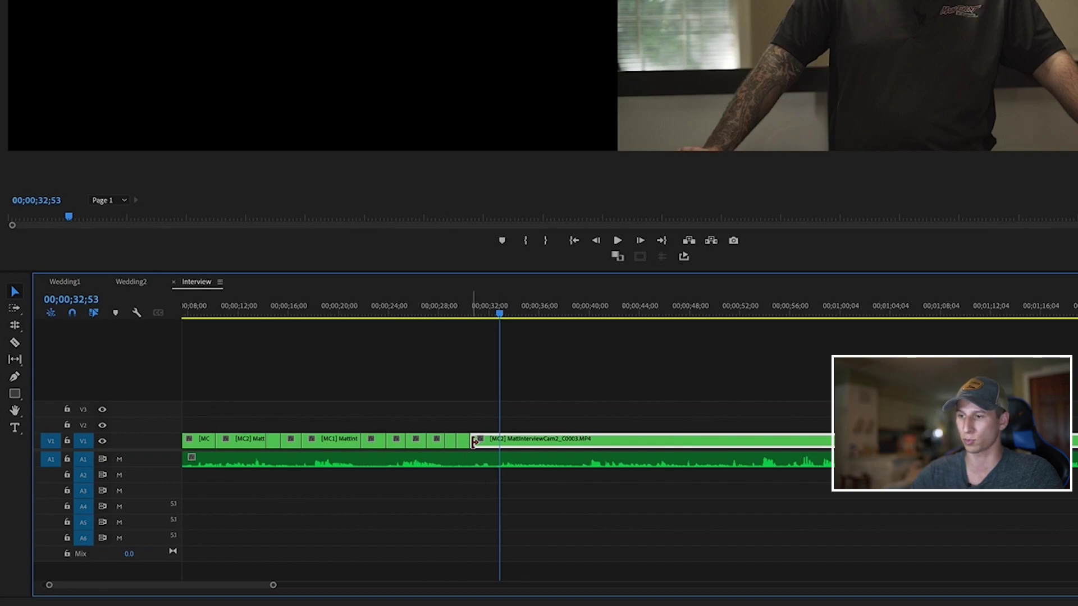
click(490, 308)
drag(489, 309, 312, 308)
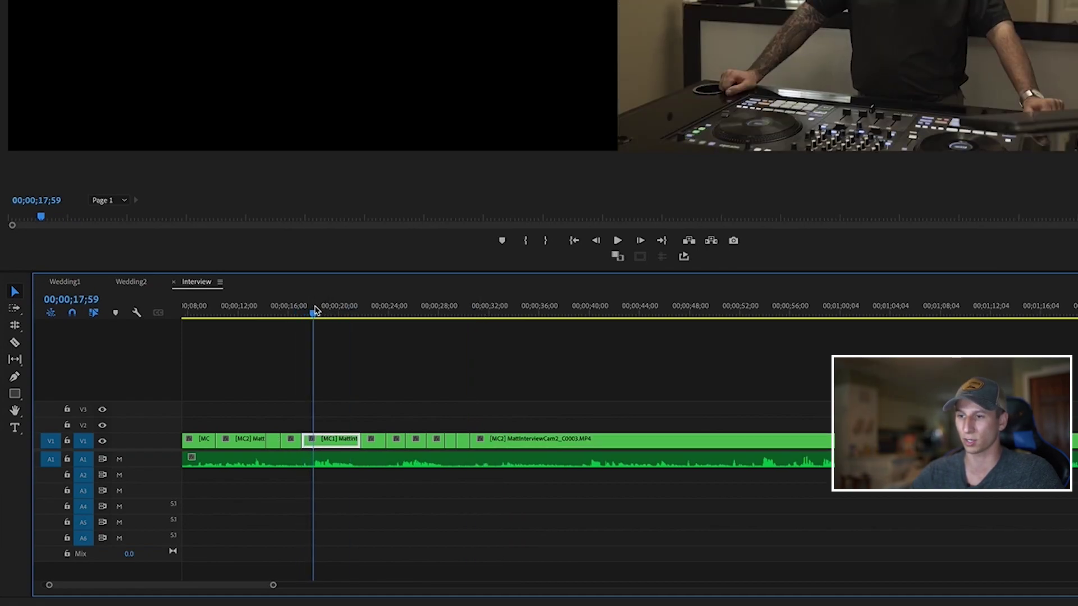
click(315, 307)
key(q)
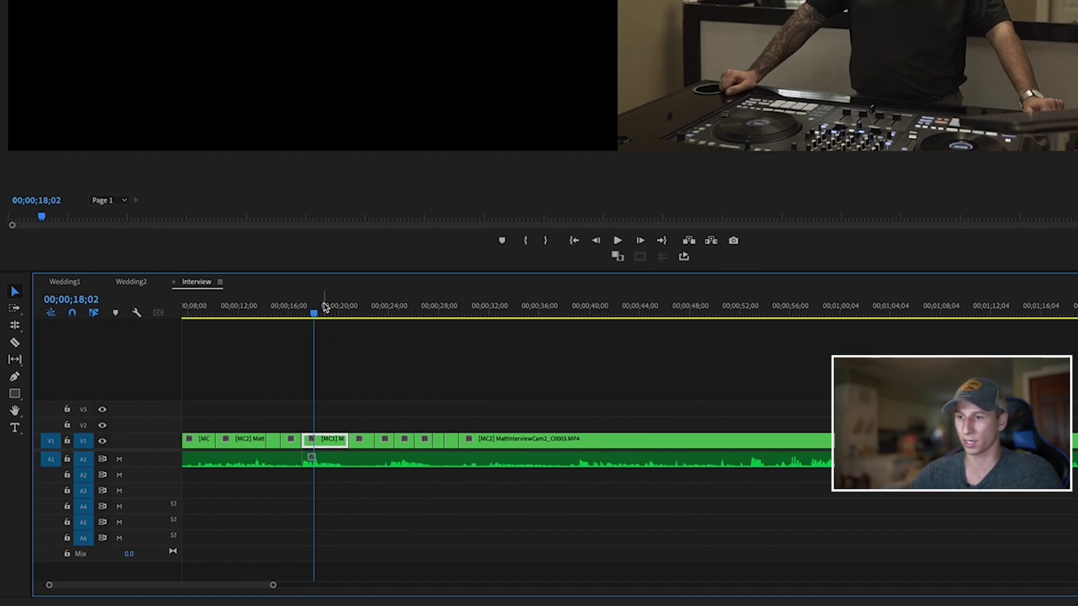
Ripple-trim the clip at 20;15 and play back the trimmed section.
drag(325, 306, 343, 306)
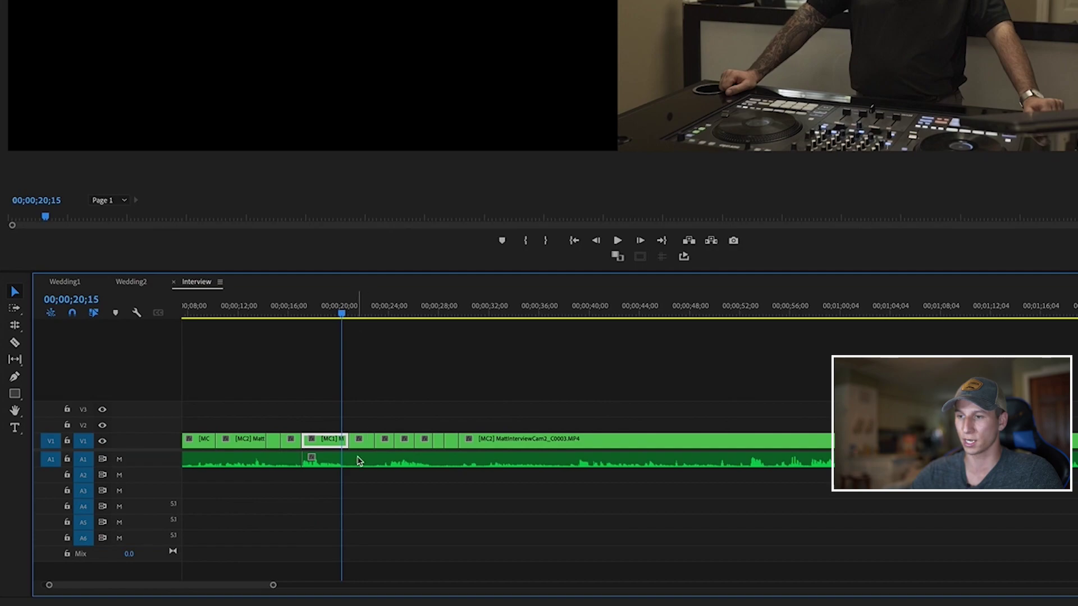
key(w)
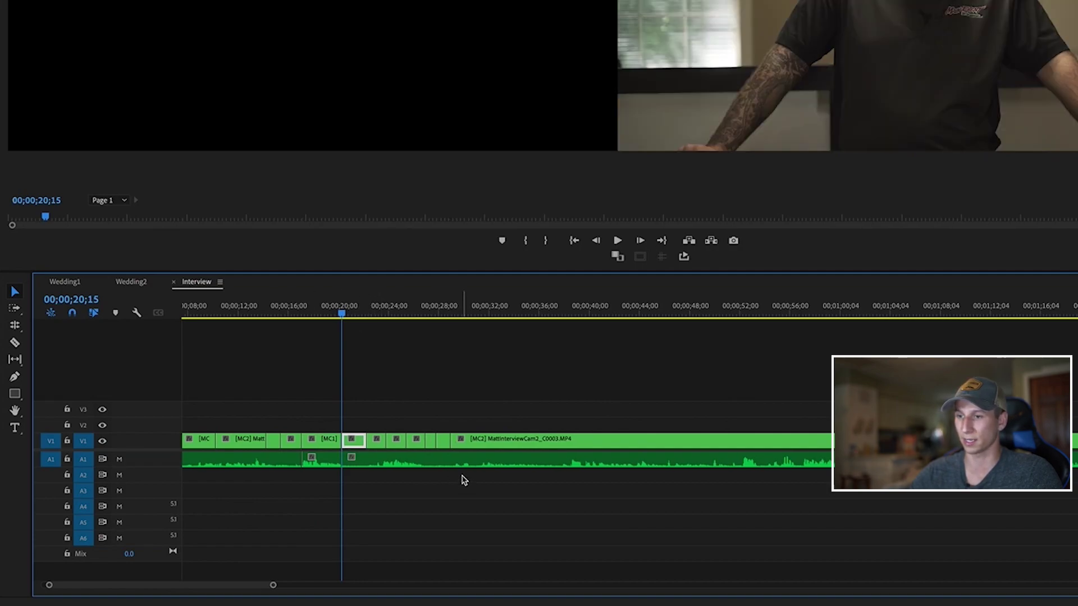
click(354, 309)
key(space)
key(minus)
key(minus)
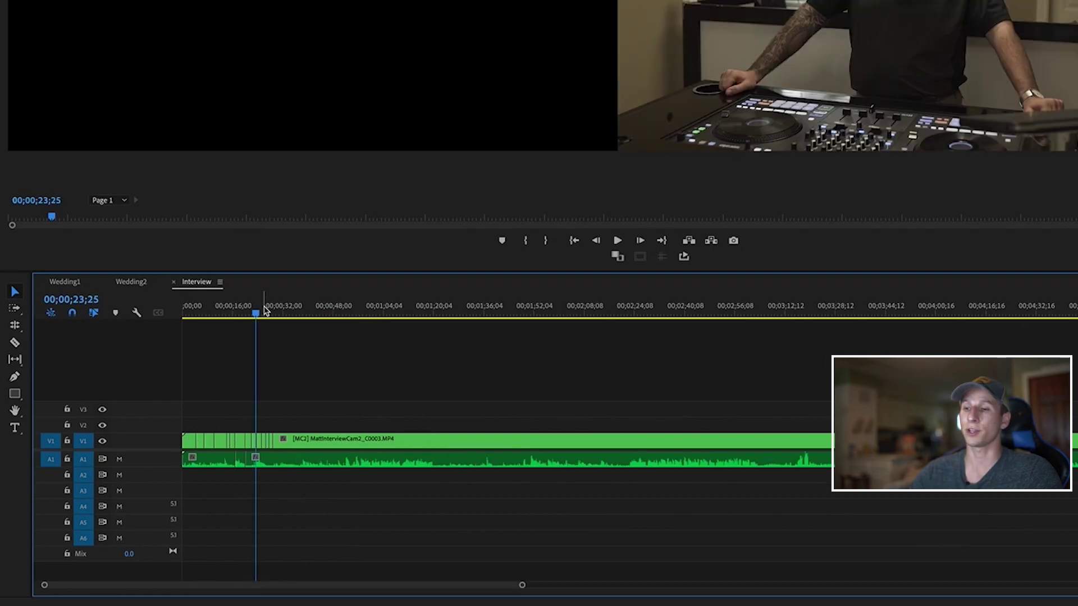